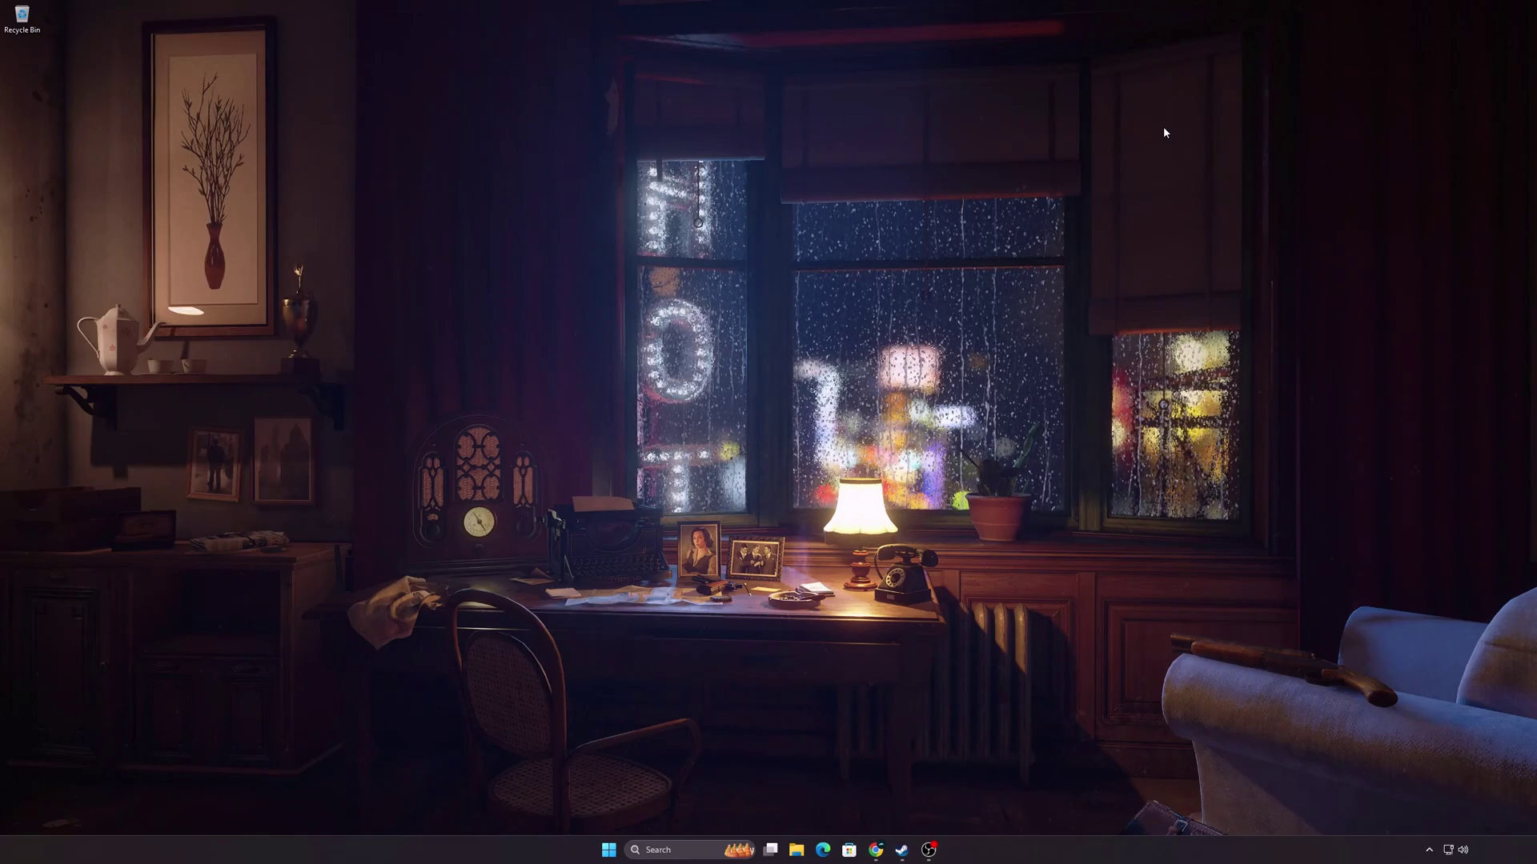
Step: On the AMD drivers page, select Graphics > Radeon 600|500|400 > RX 500 Series > Radeon RX 580 and submit
key("alt+Tab")
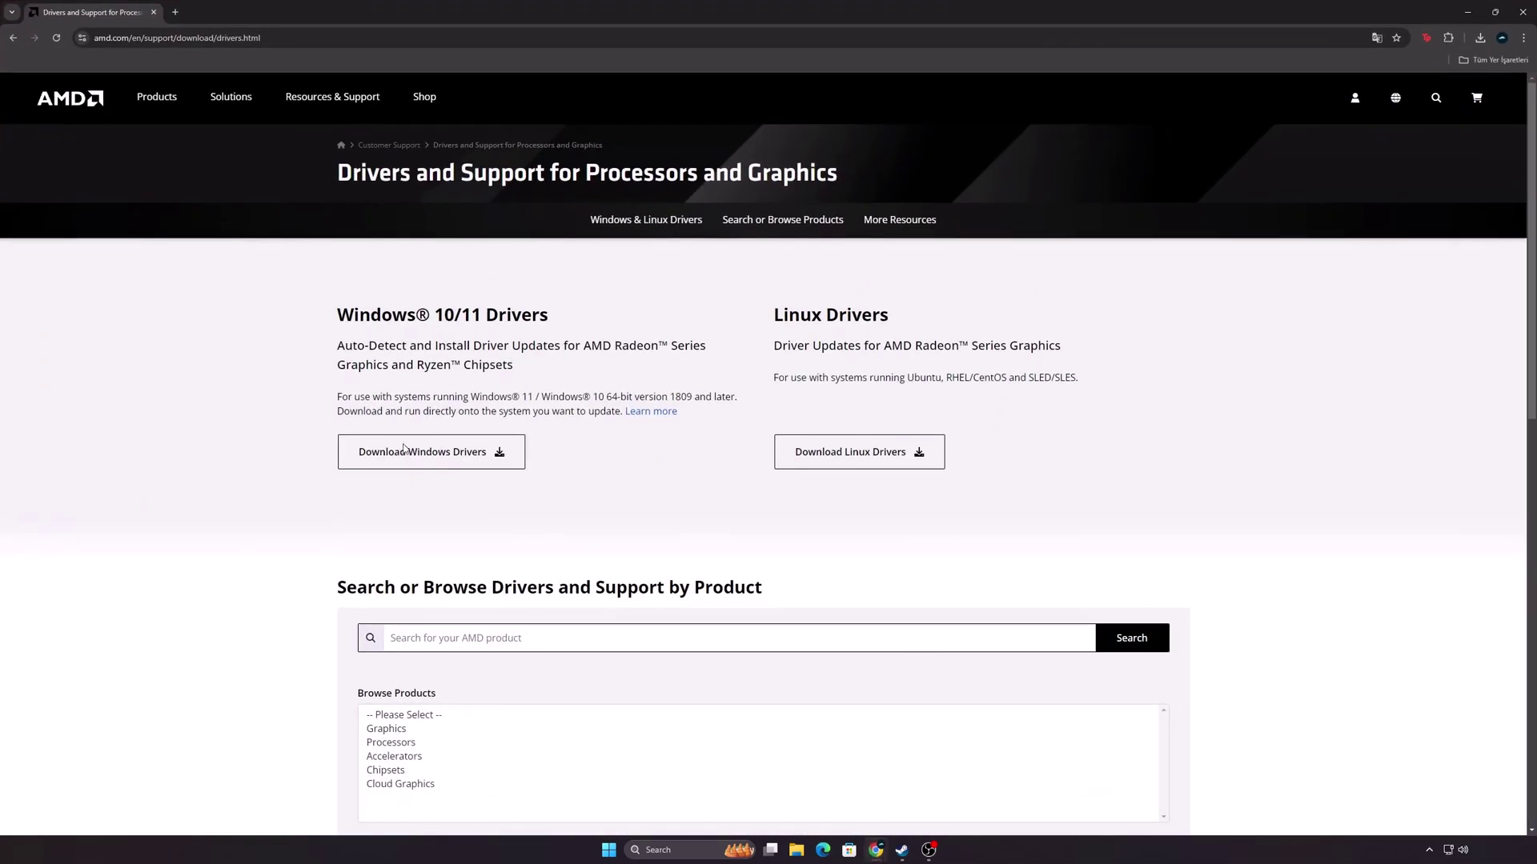
left_click(386, 729)
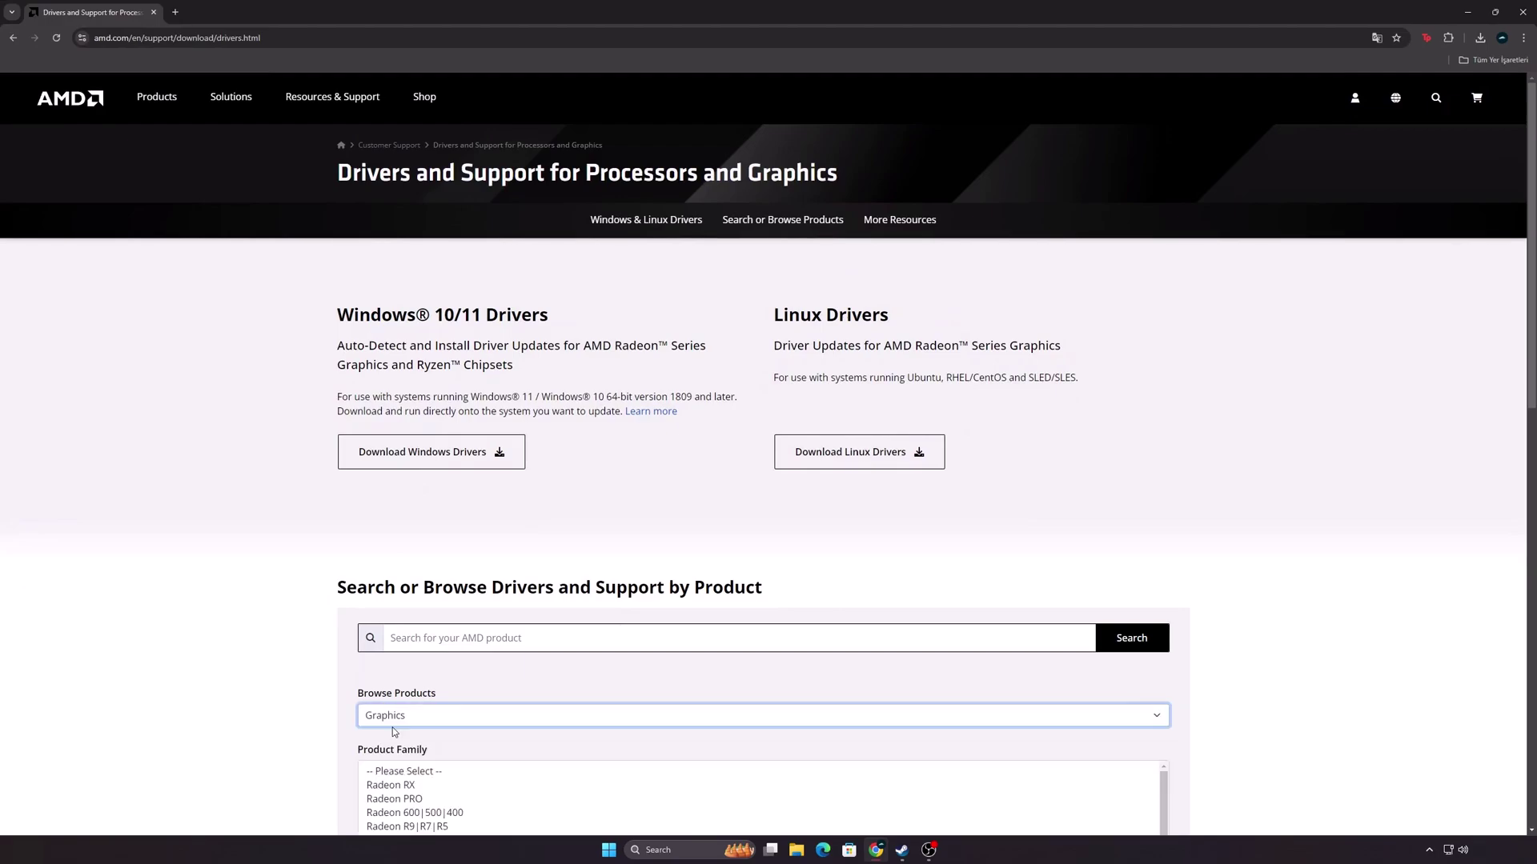
scroll(477, 708, "down", 2)
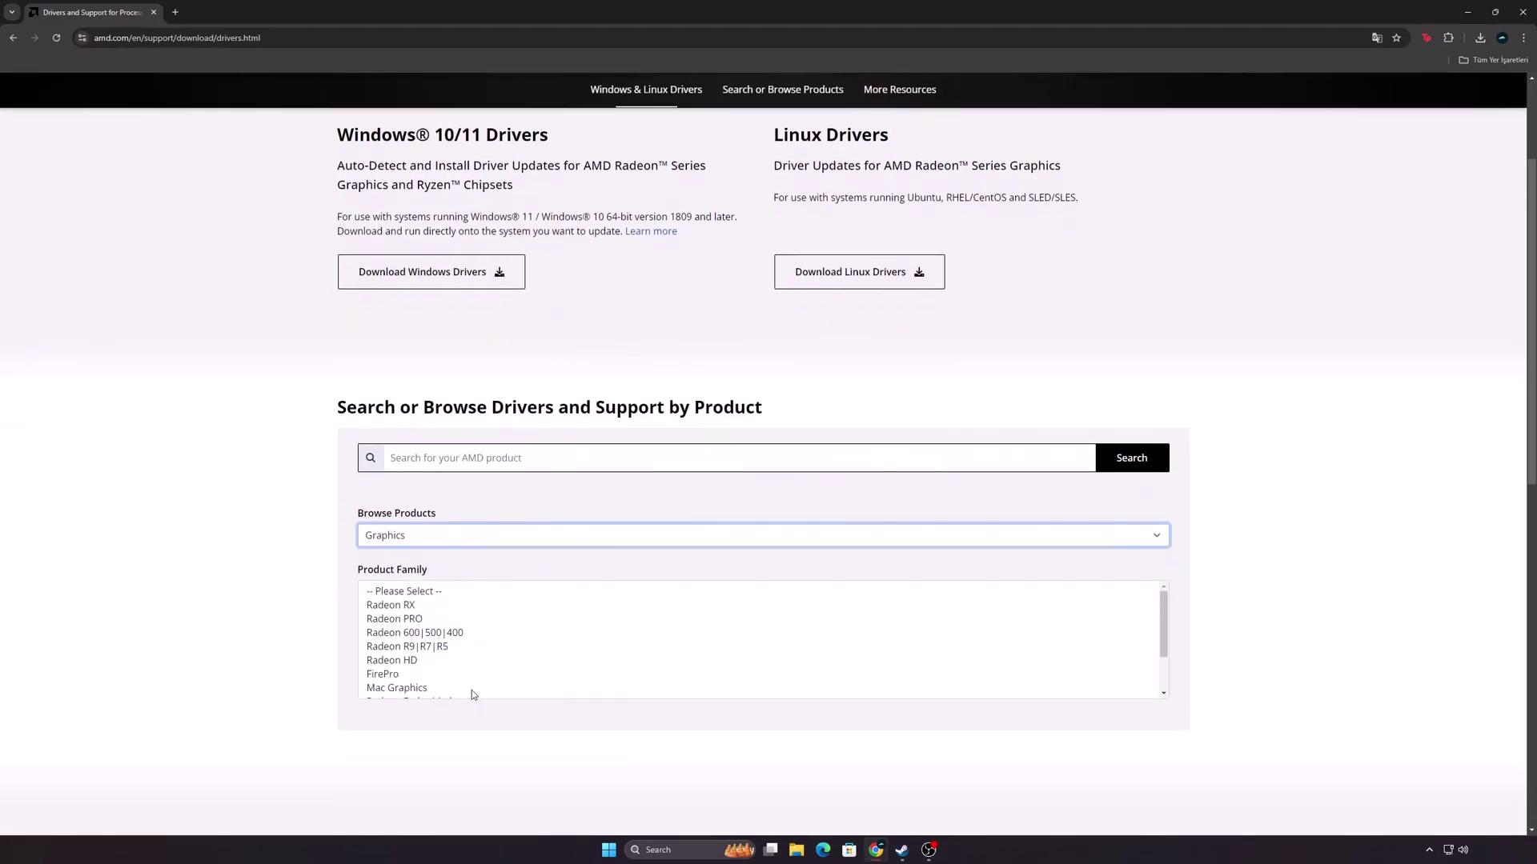
left_click(413, 607)
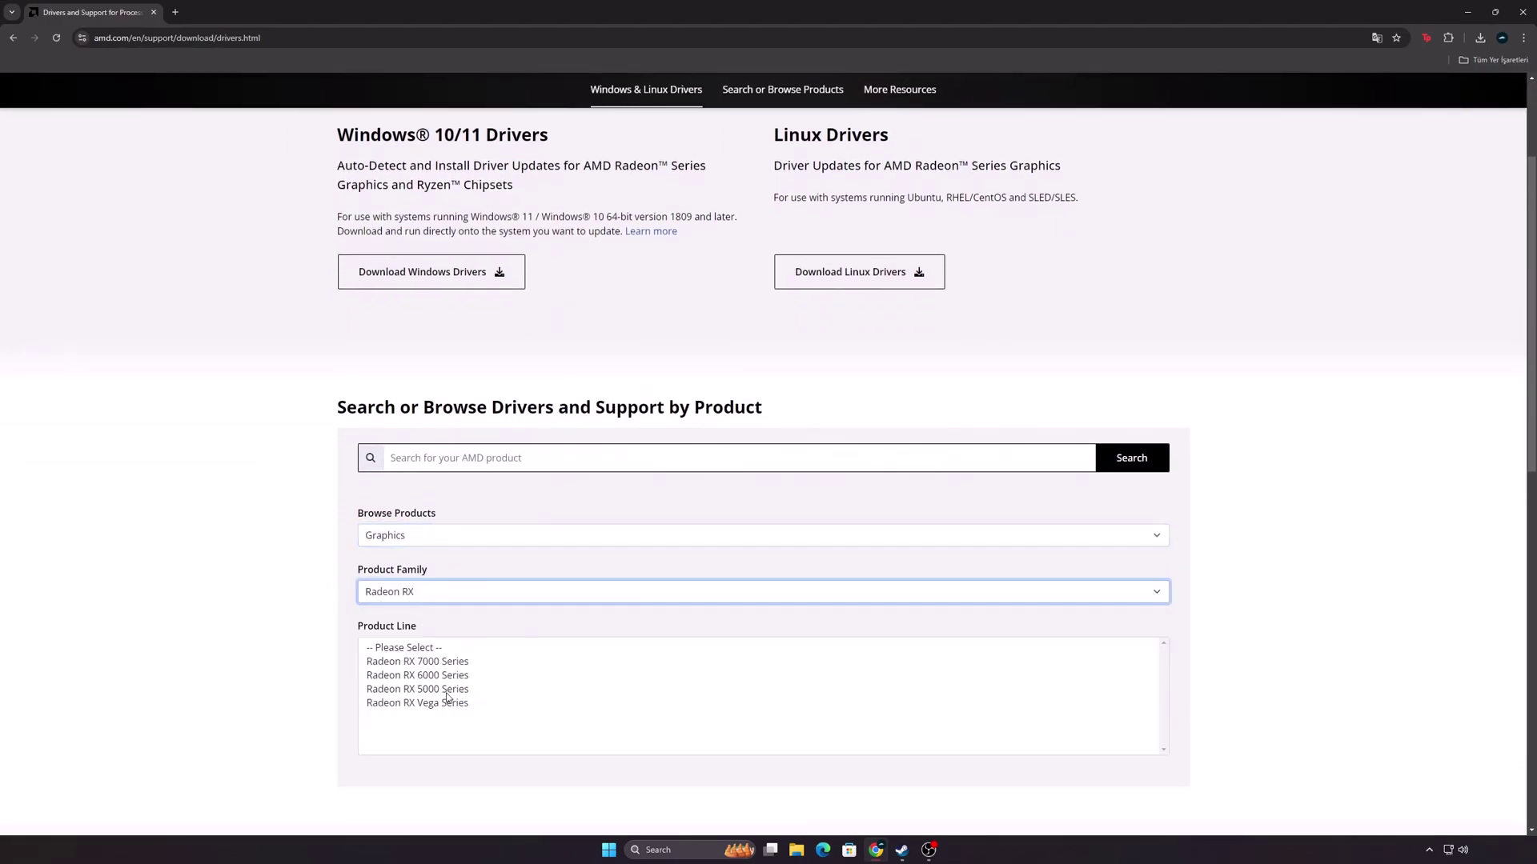
left_click(408, 594)
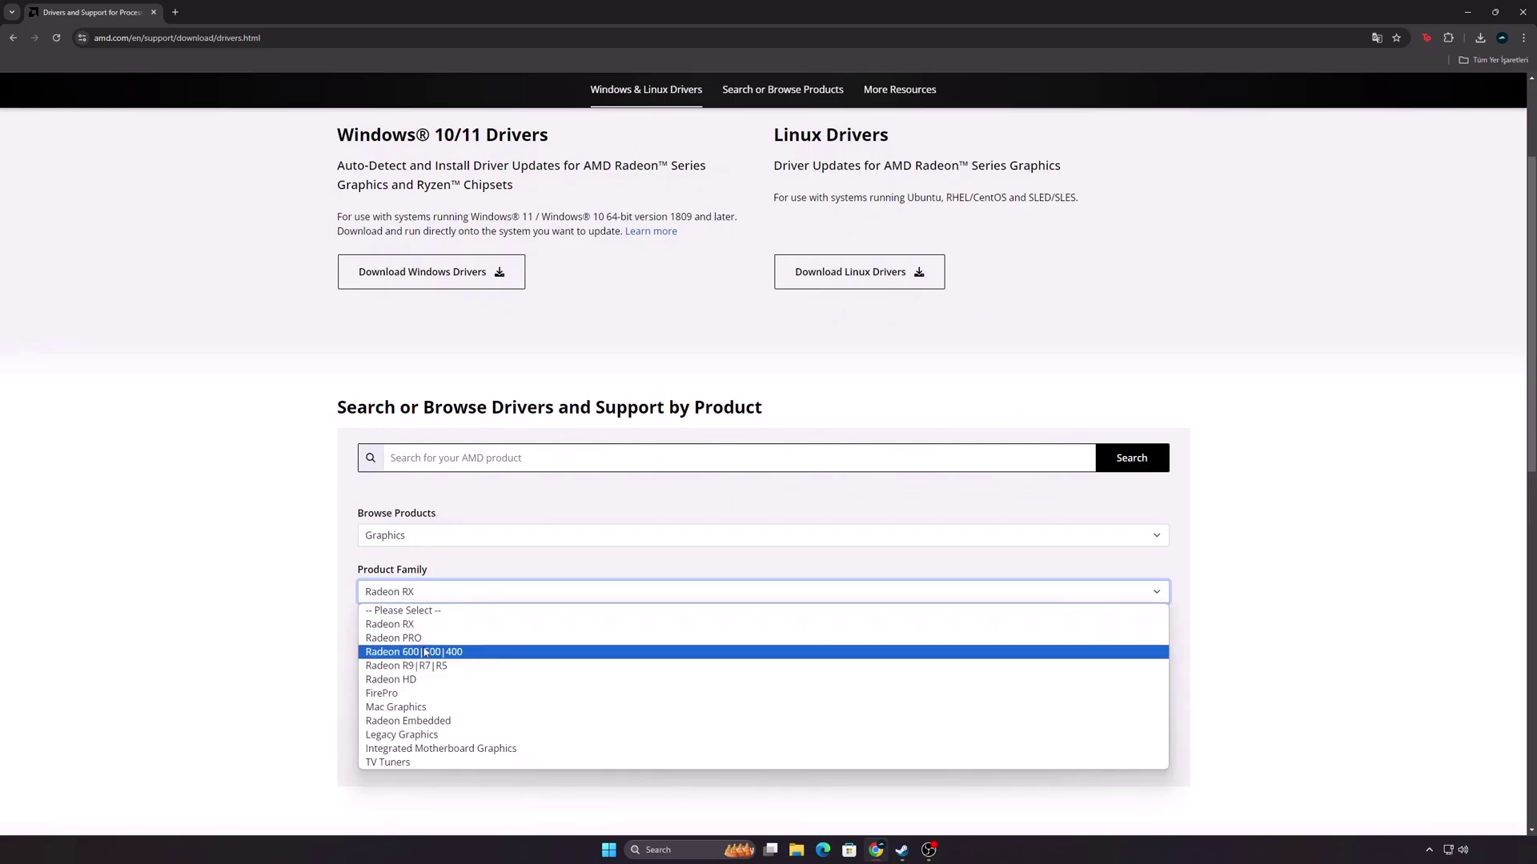
left_click(418, 652)
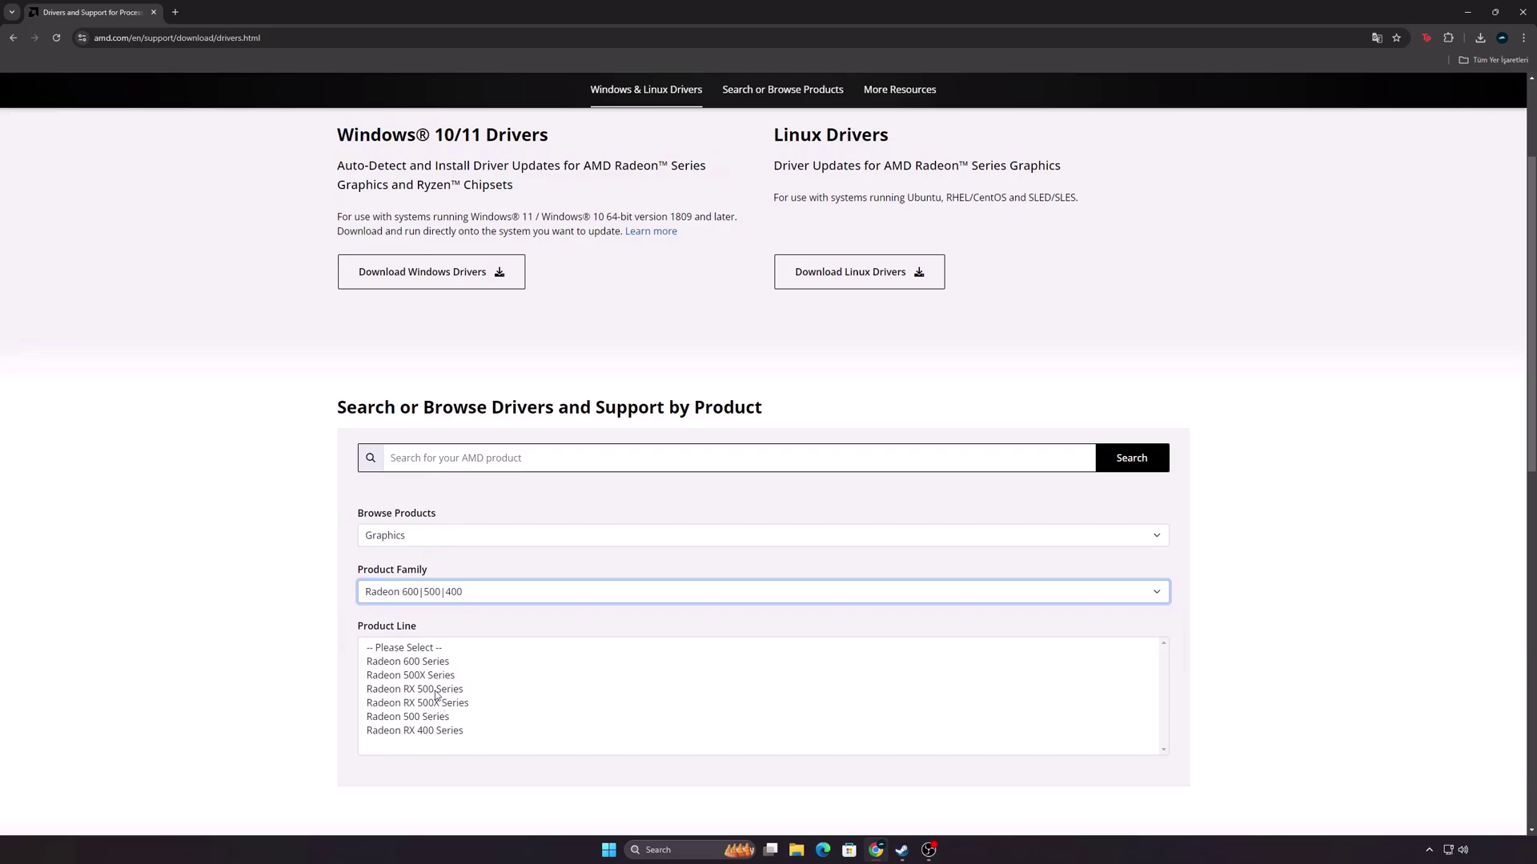
left_click(437, 690)
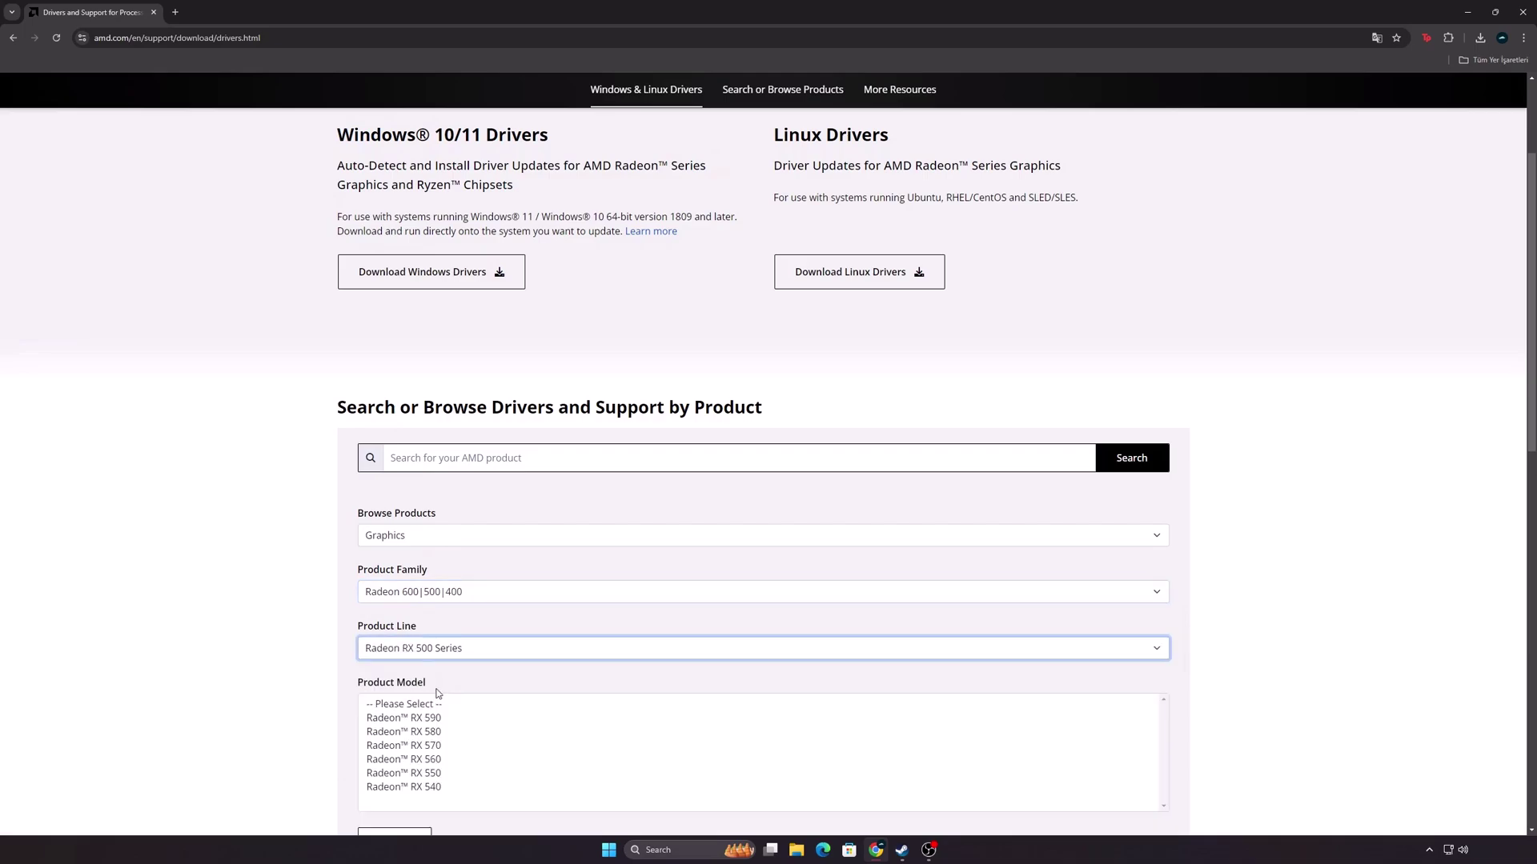
left_click(431, 731)
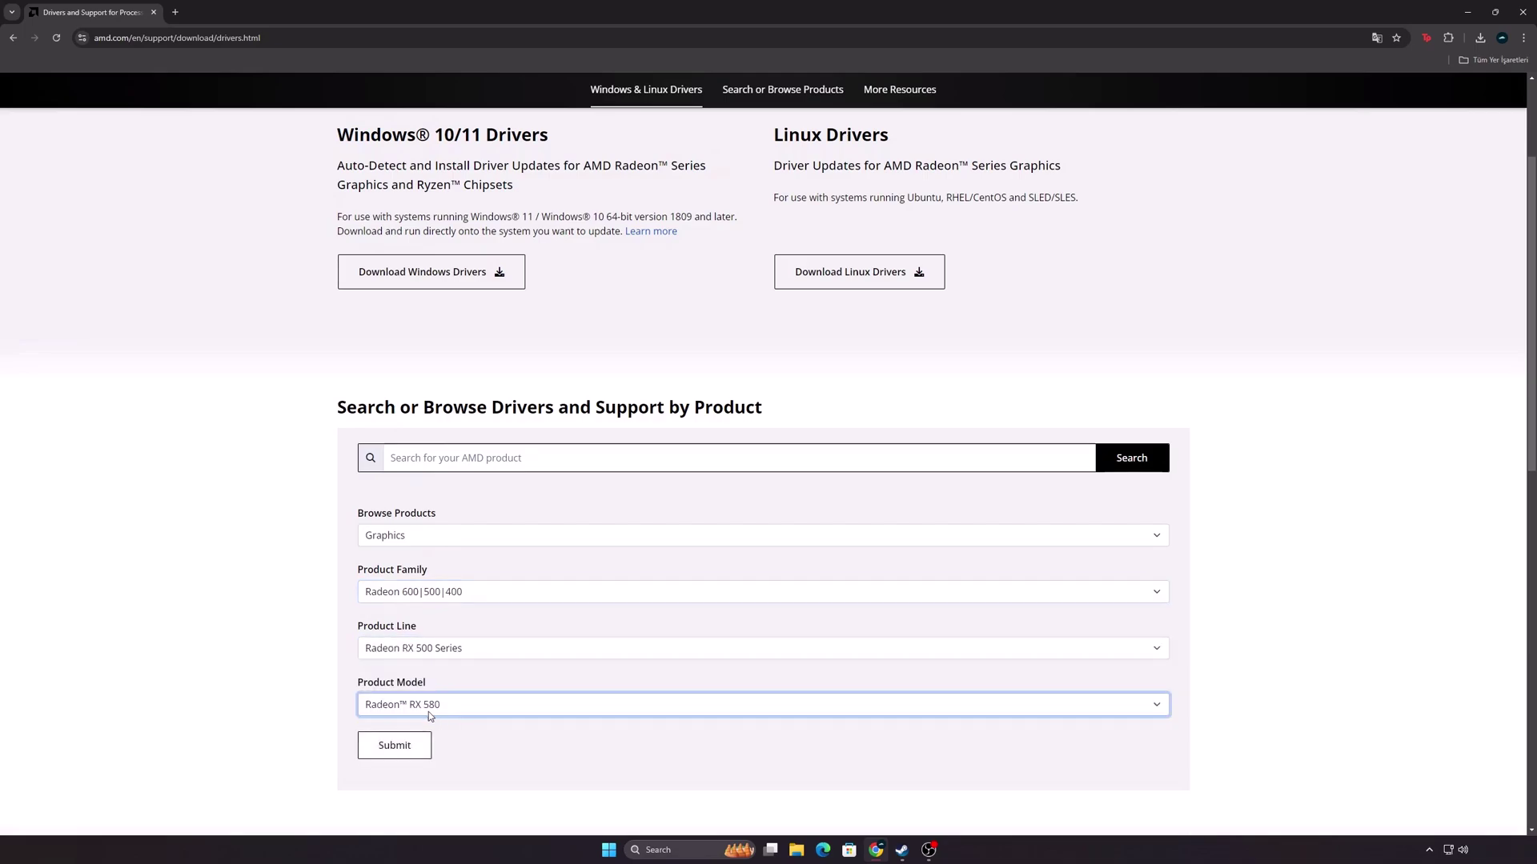
left_click(384, 748)
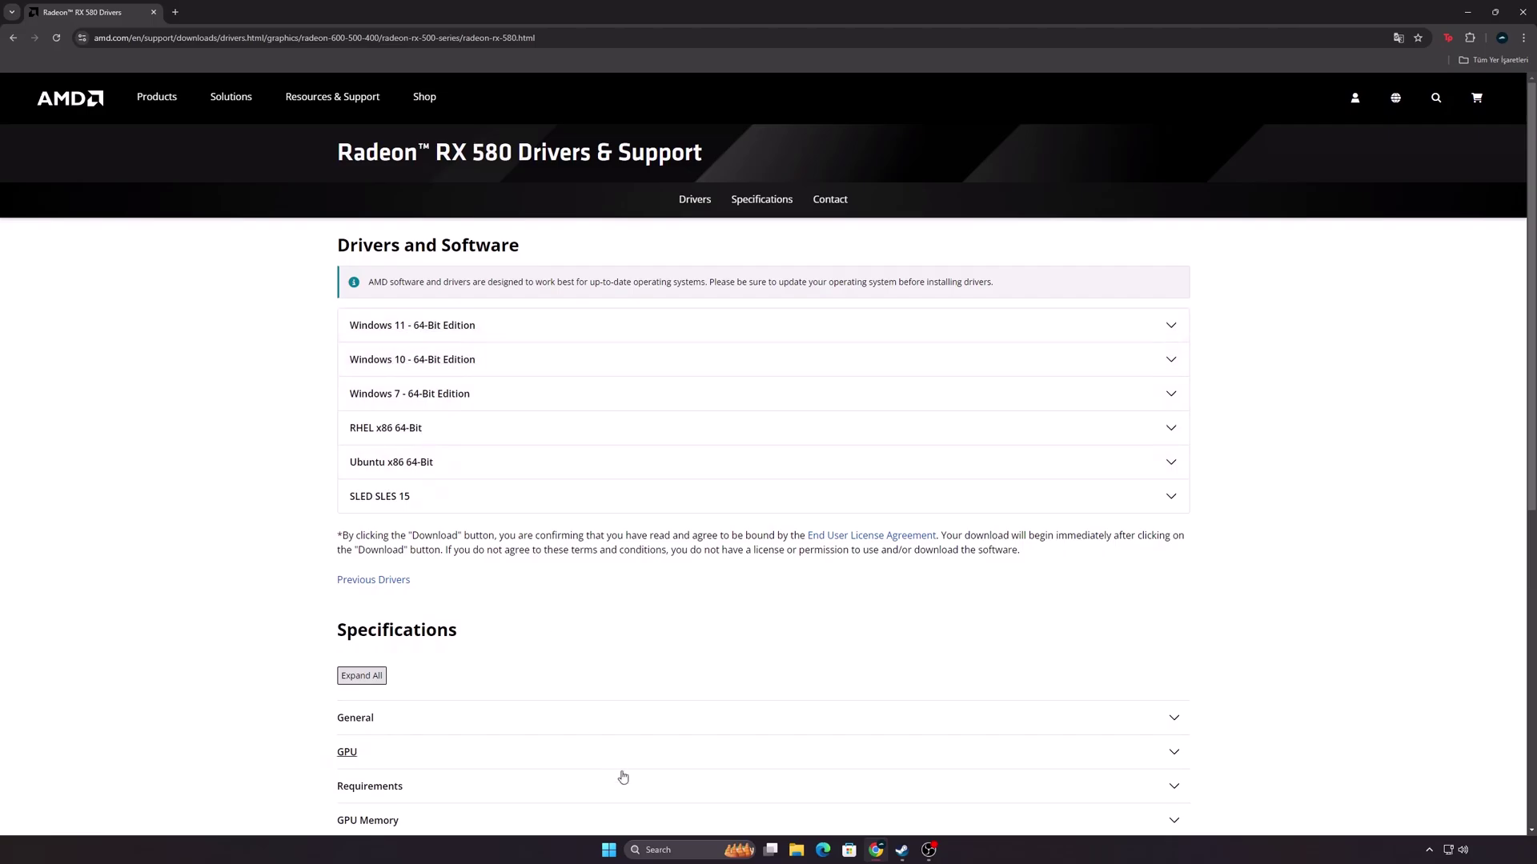
Step: Confirm in System Information that the PC runs Windows 11 Pro
left_click(648, 848)
type("system")
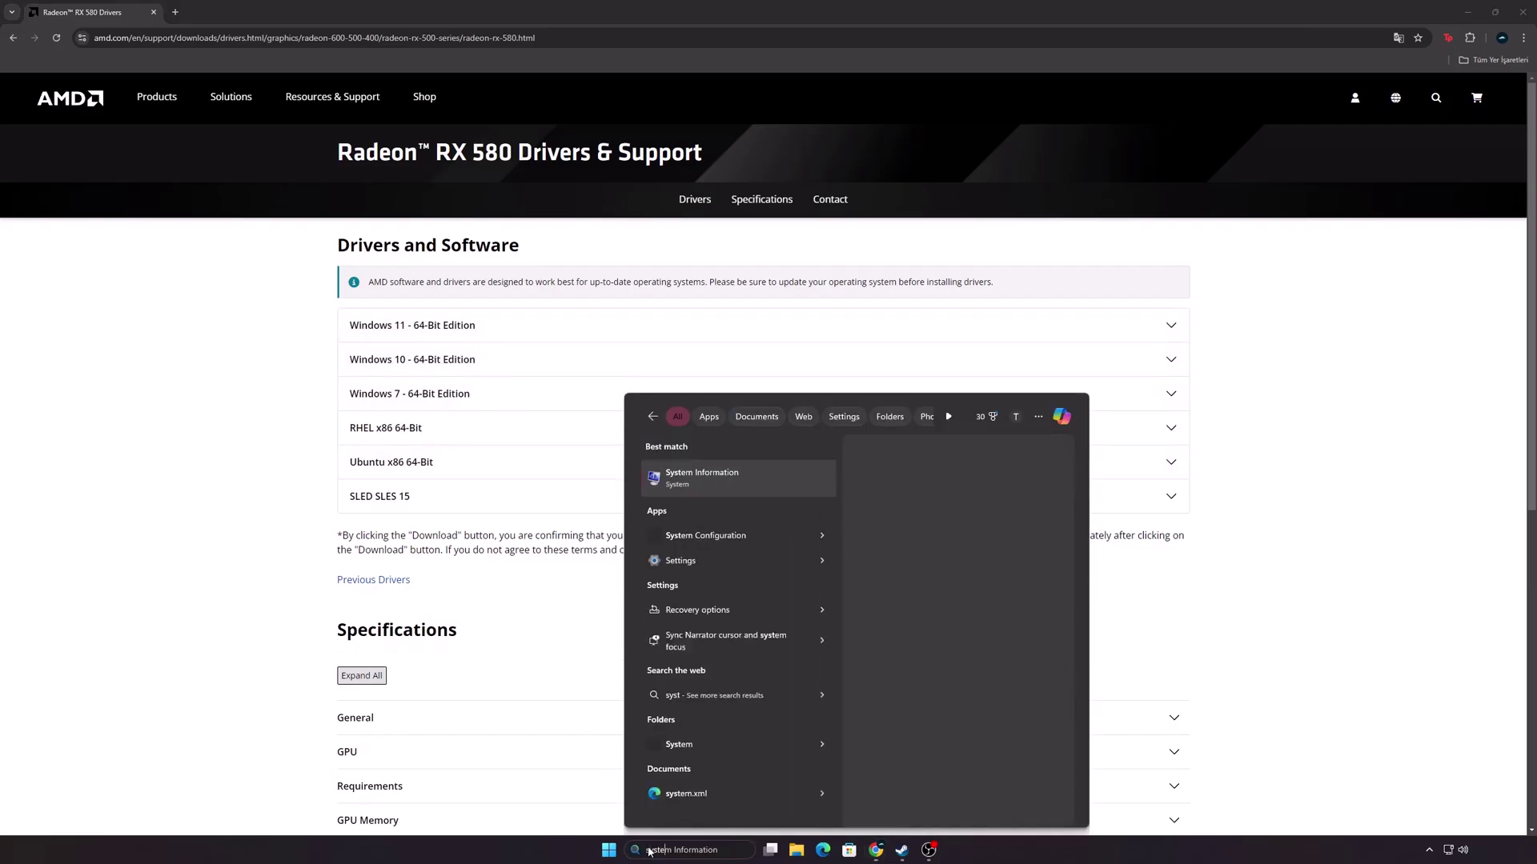
key("Return")
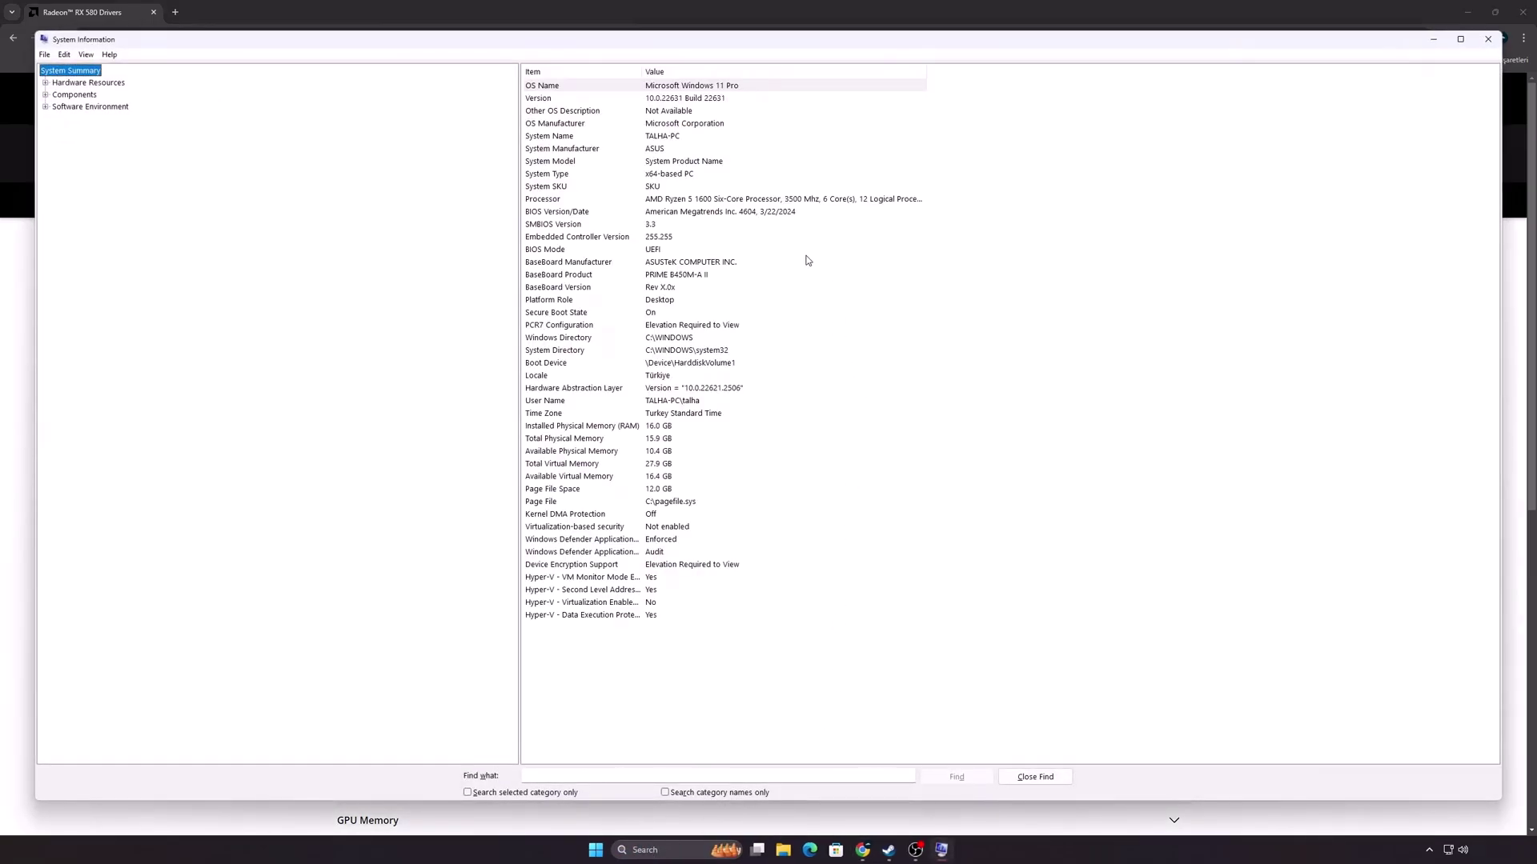
left_click(663, 89)
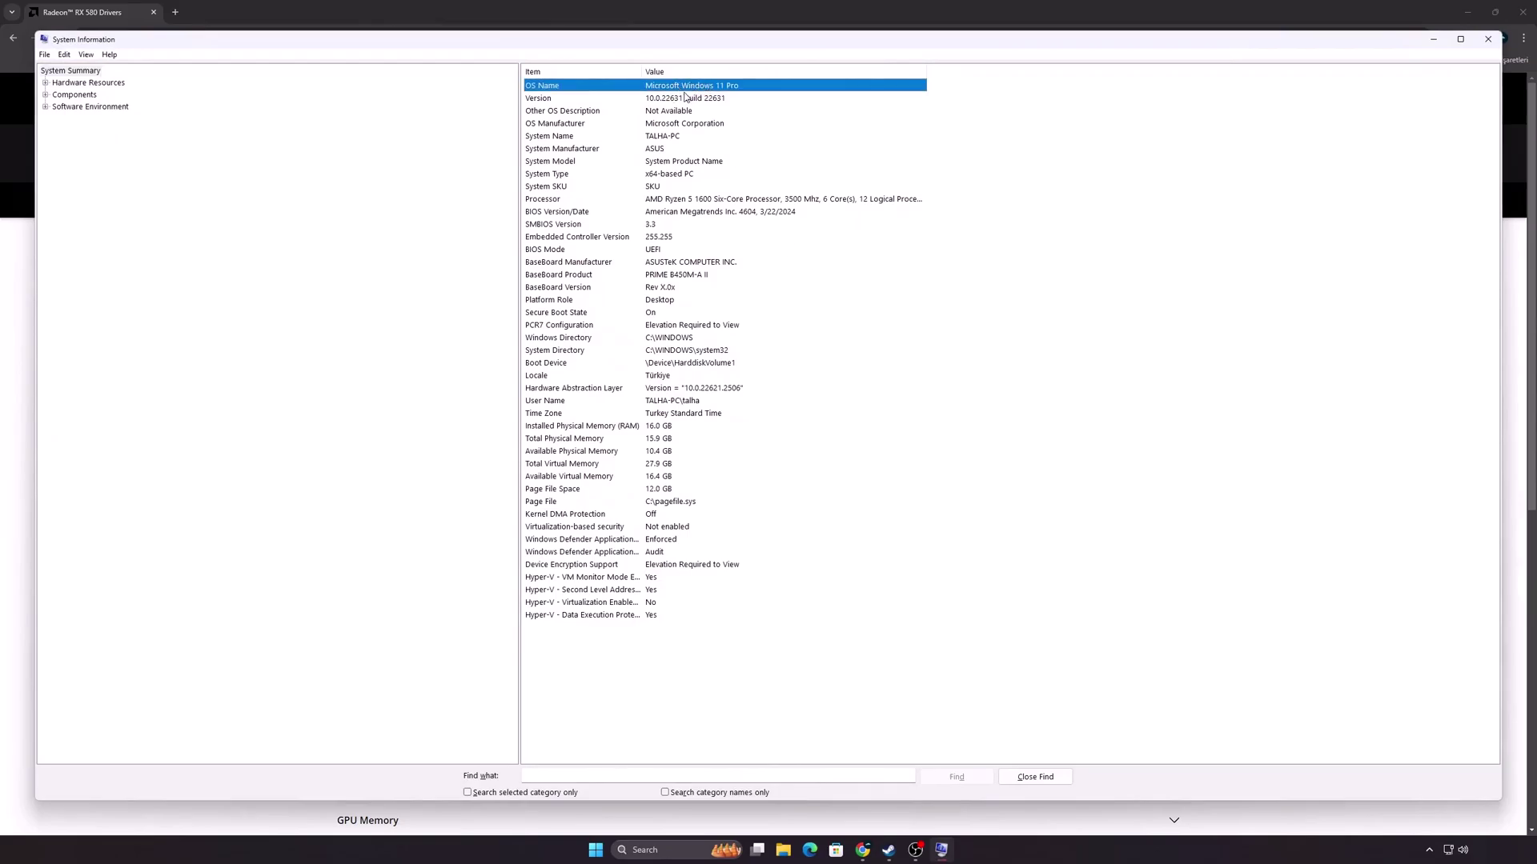
Step: Save the Windows 11 64-bit Adrenalin 24.7.1 driver installer to the desktop
left_click(1488, 38)
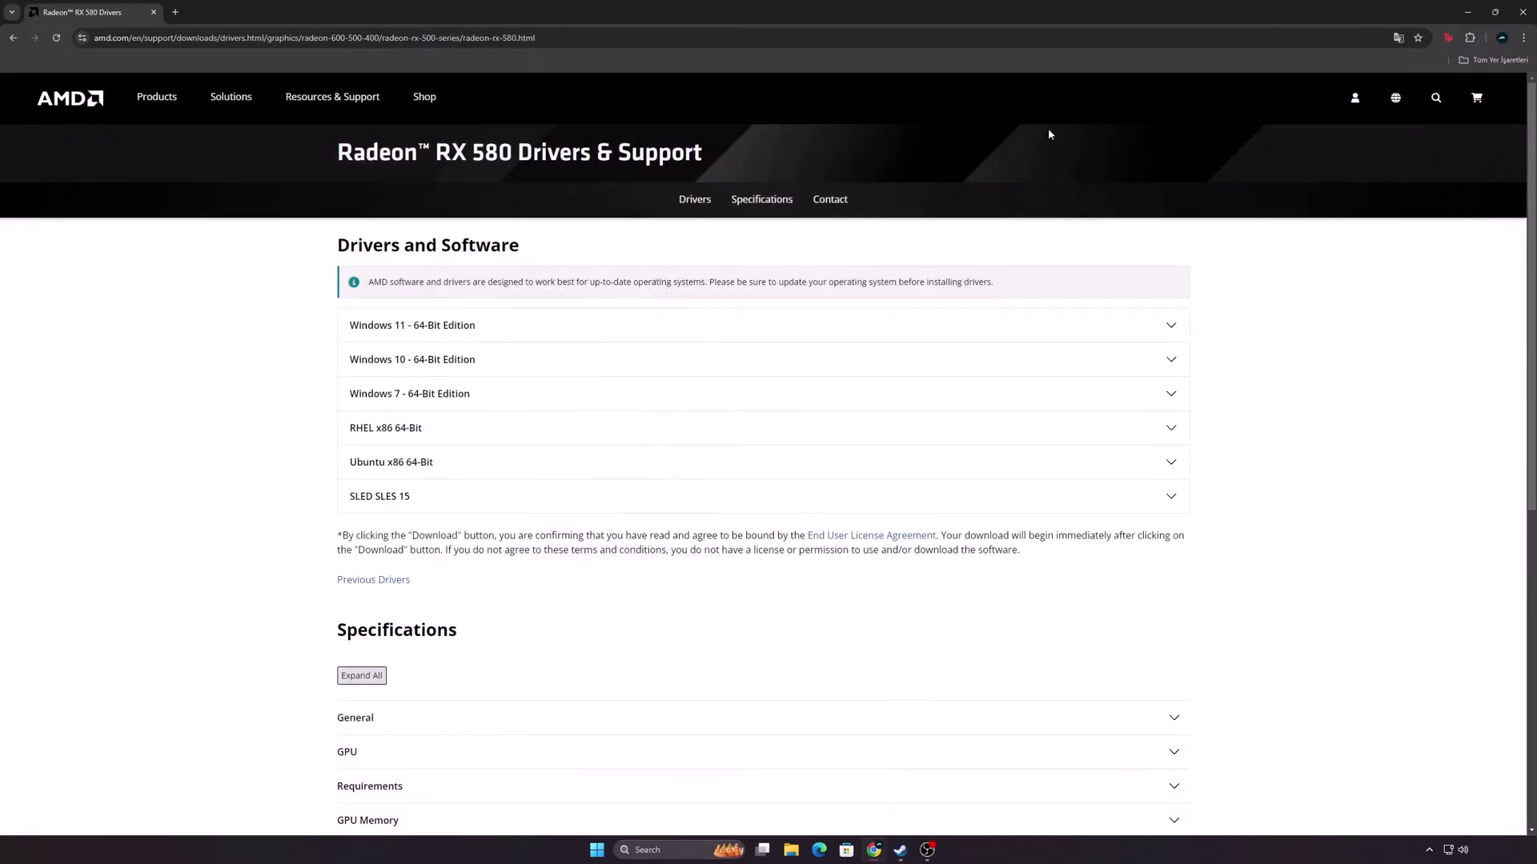
left_click(440, 337)
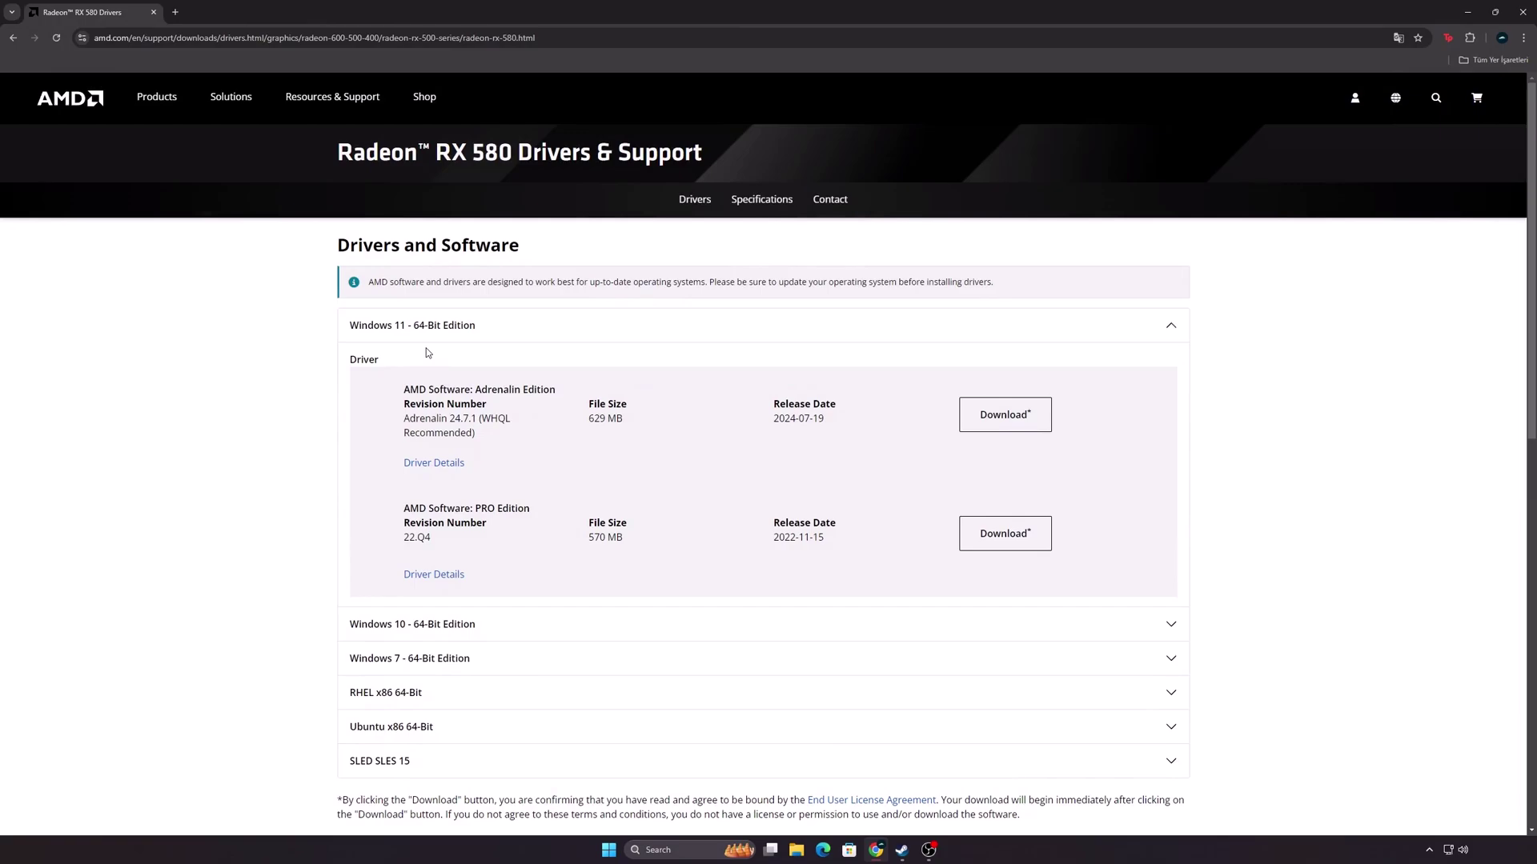
left_click_drag(478, 392, 551, 395)
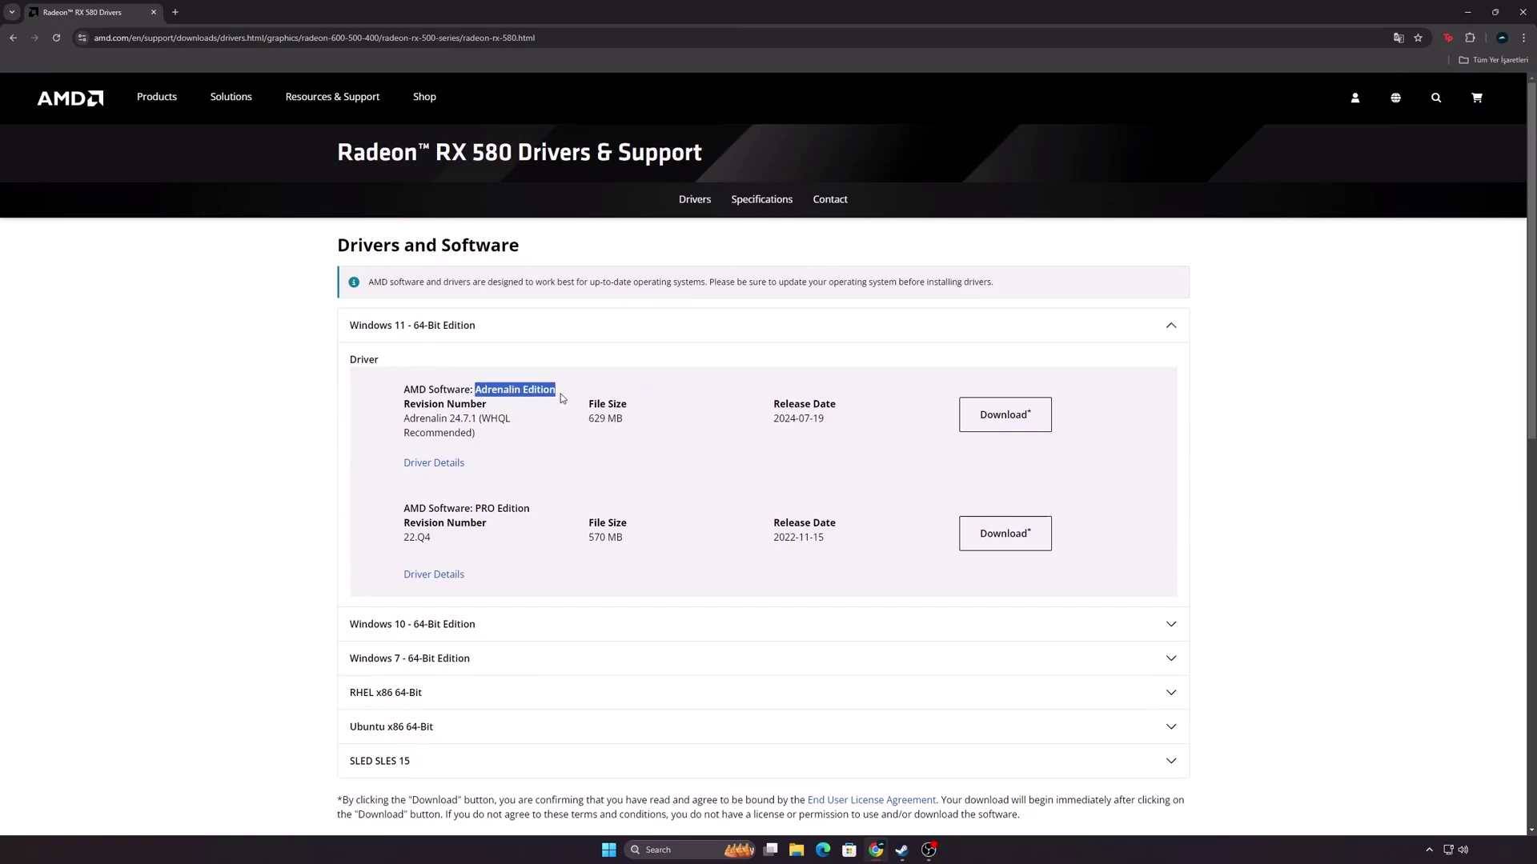
left_click(535, 408)
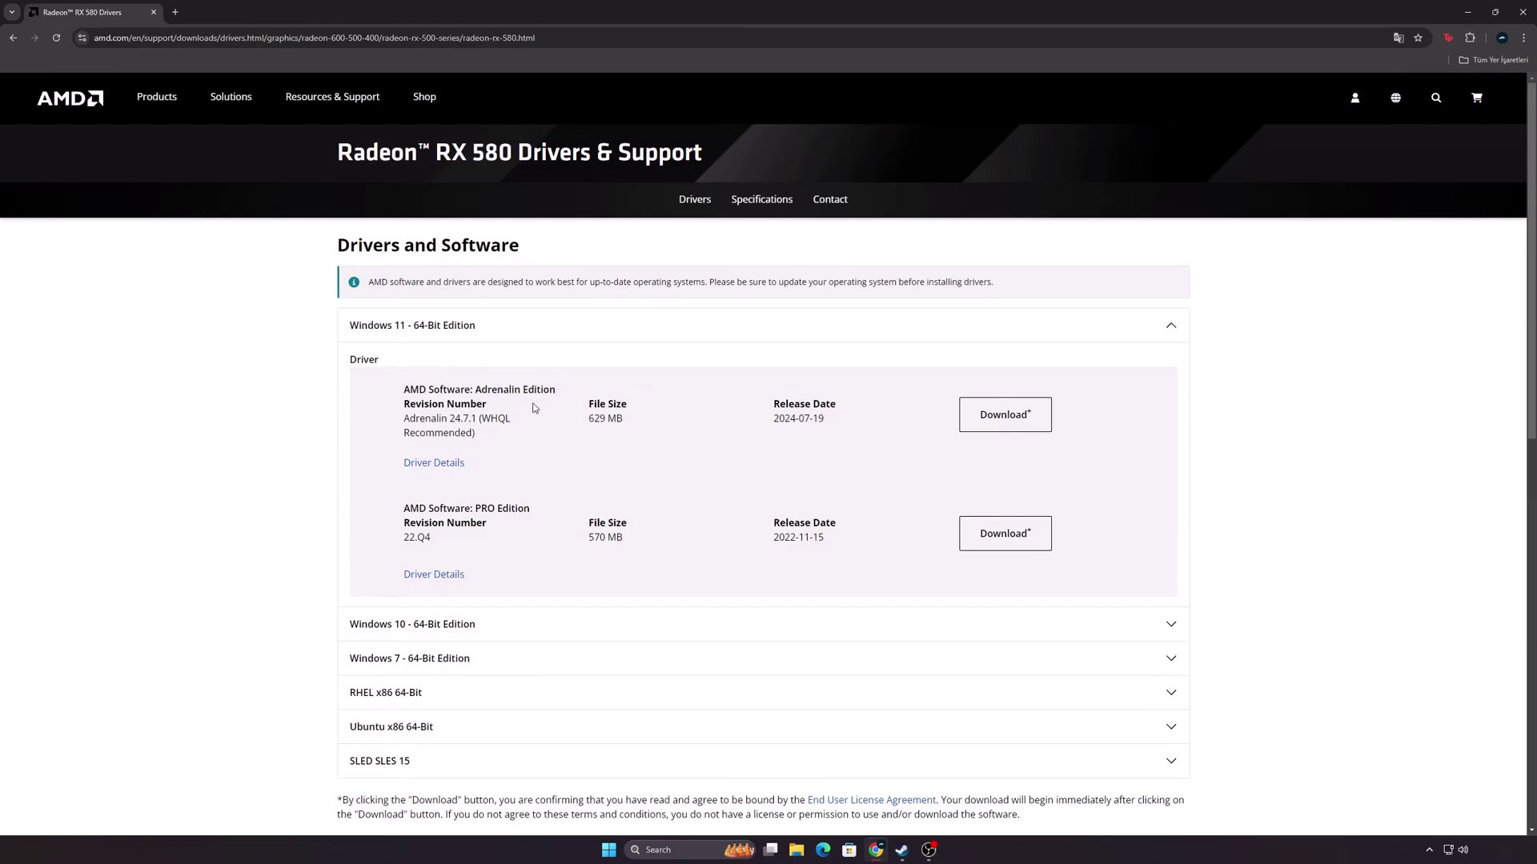
left_click(1010, 417)
key("Return")
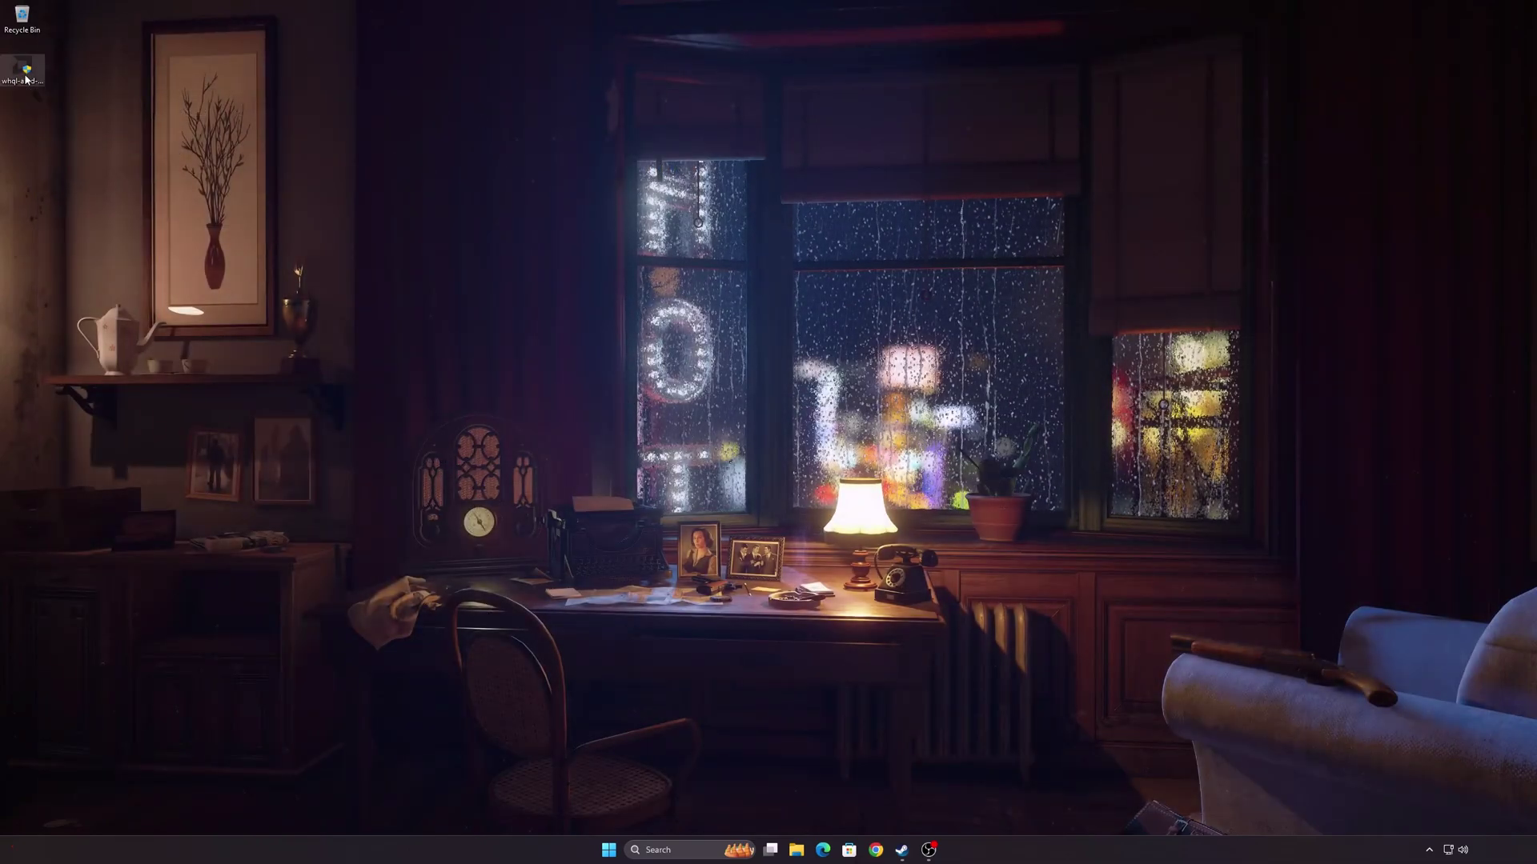
Step: Run the whql-amd installer from the desktop to start Adrenalin setup
double_click(30, 87)
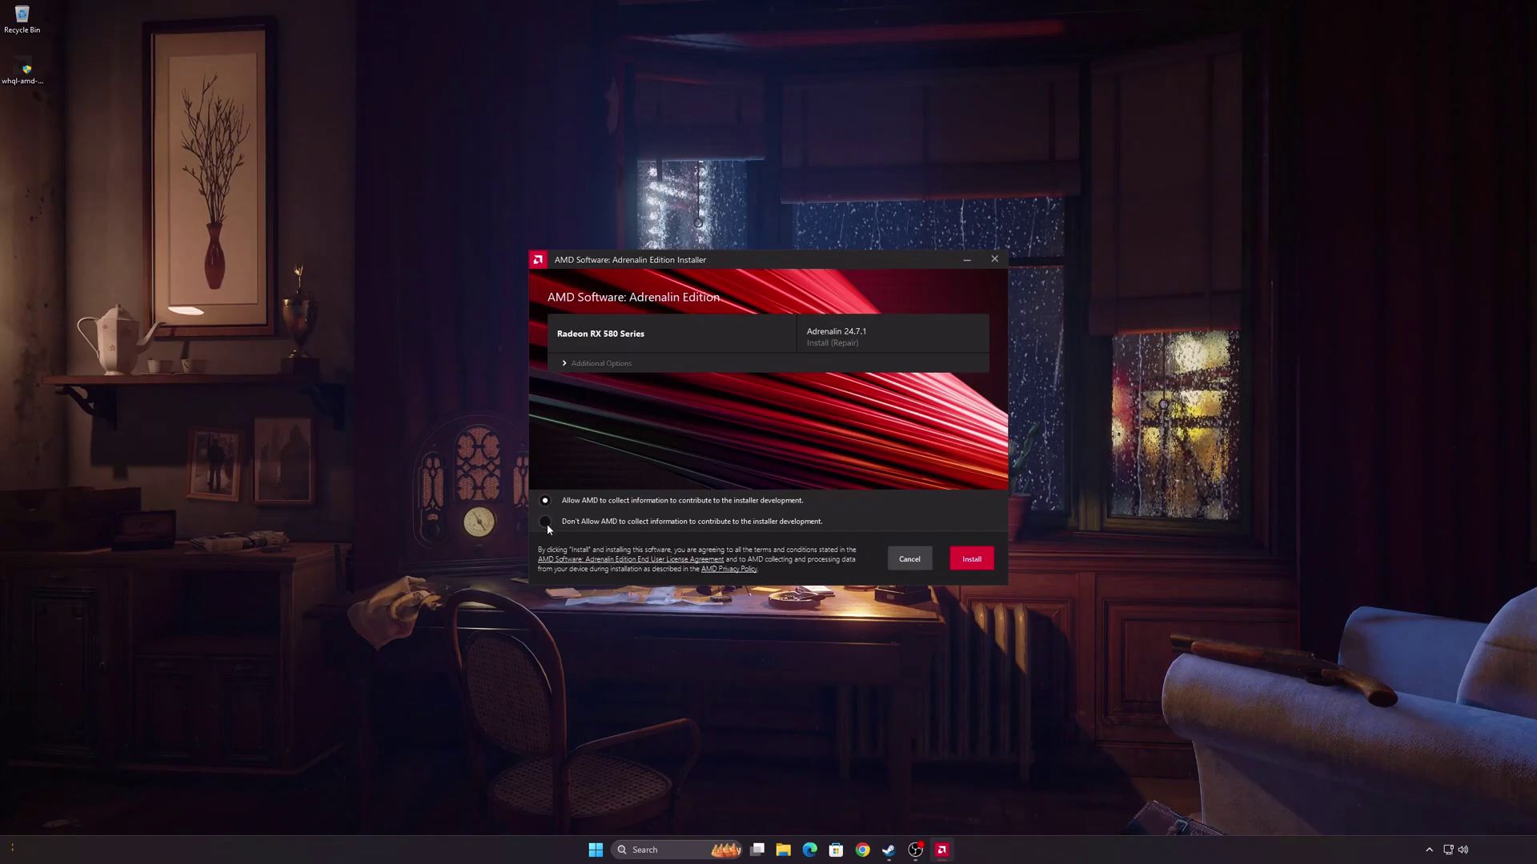
Step: Decline AMD data collection and begin installing Adrenalin 24.7.1
left_click(546, 501)
left_click(573, 369)
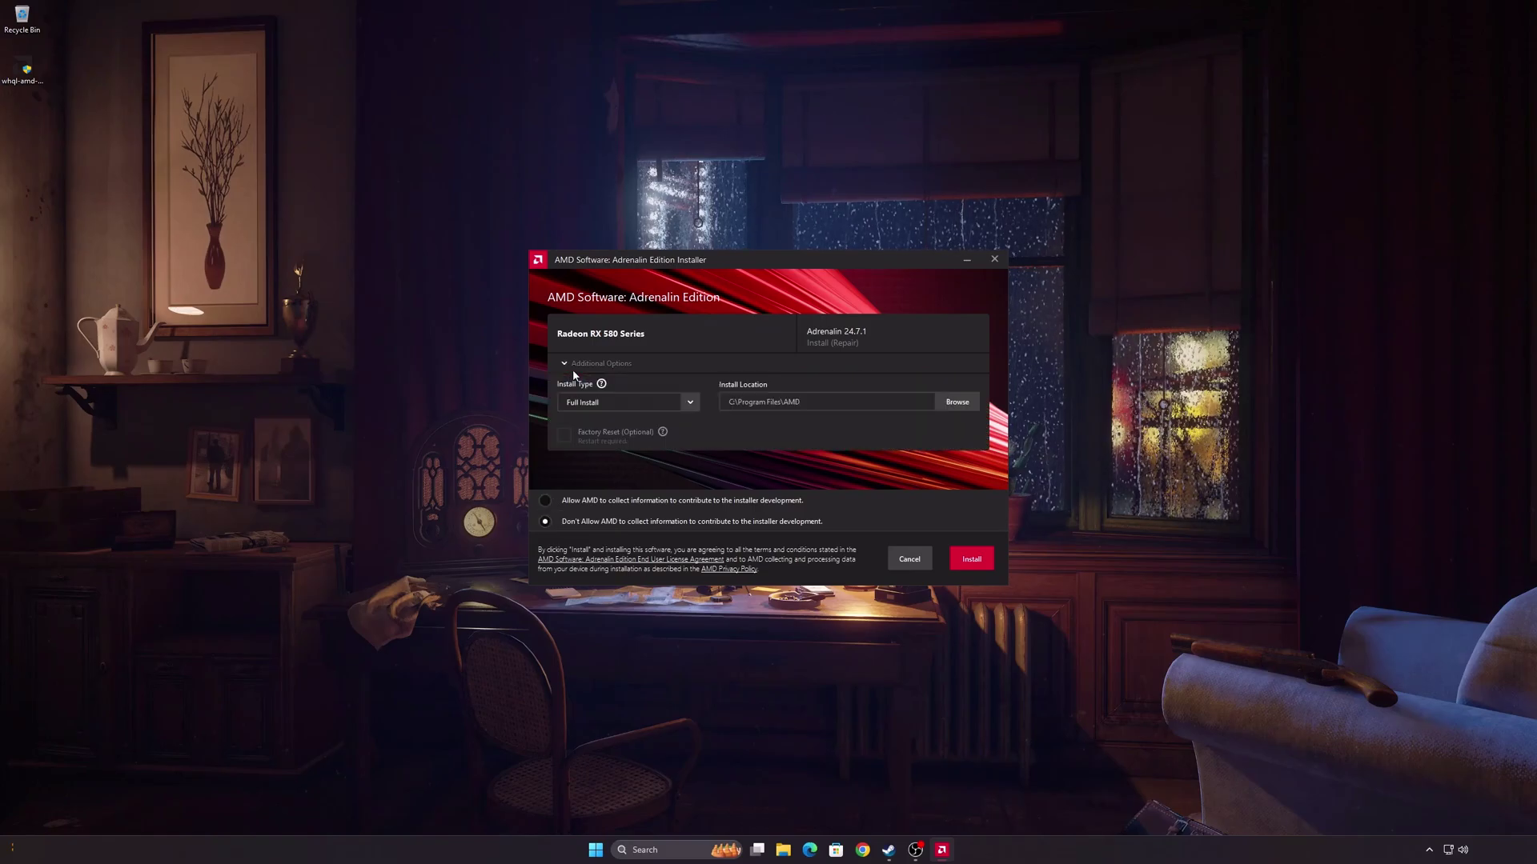
left_click(575, 366)
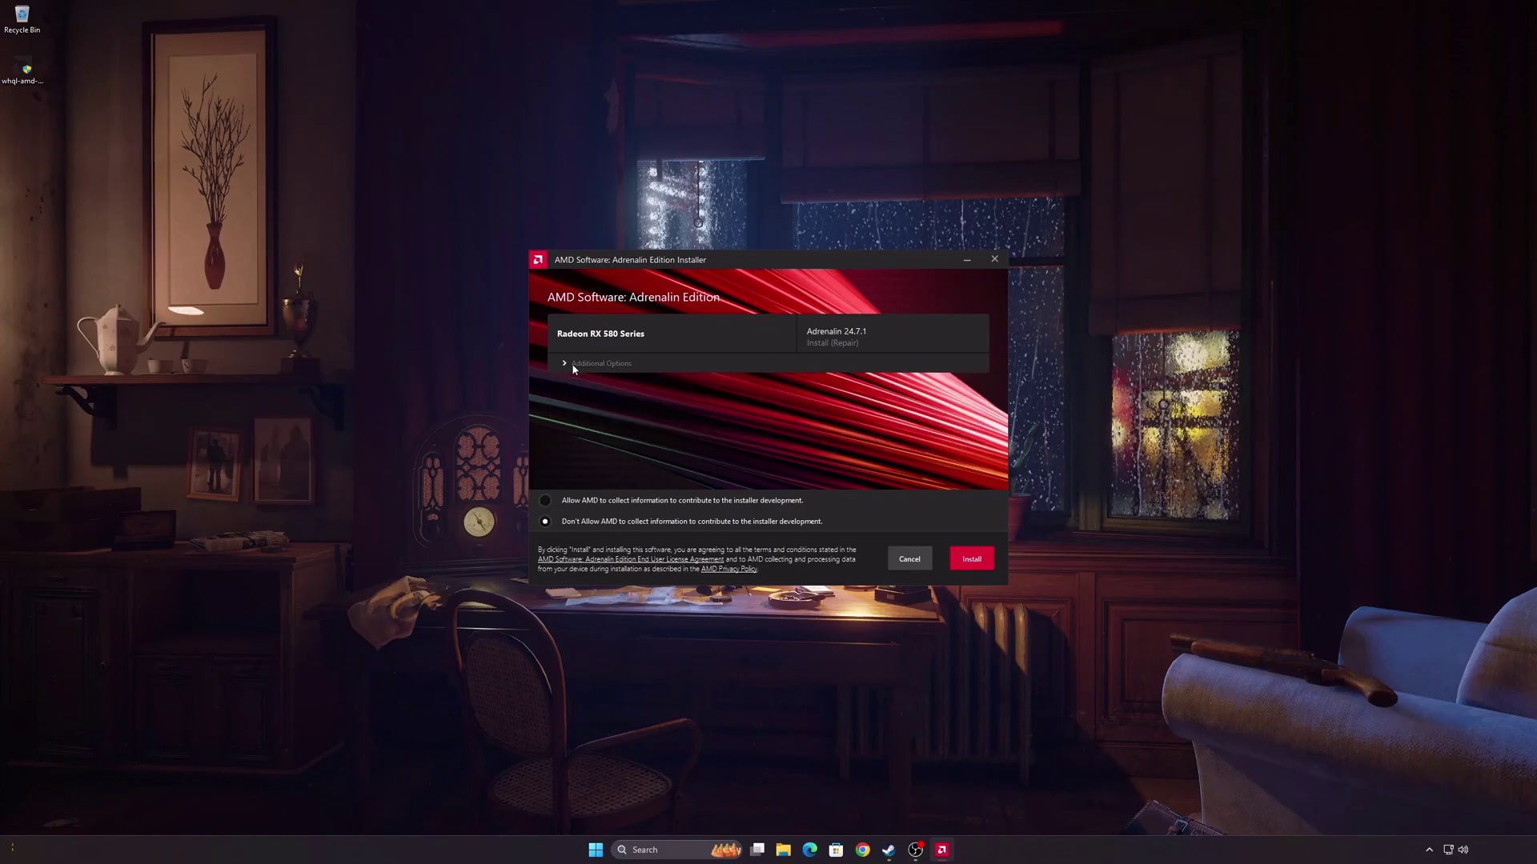
left_click(982, 558)
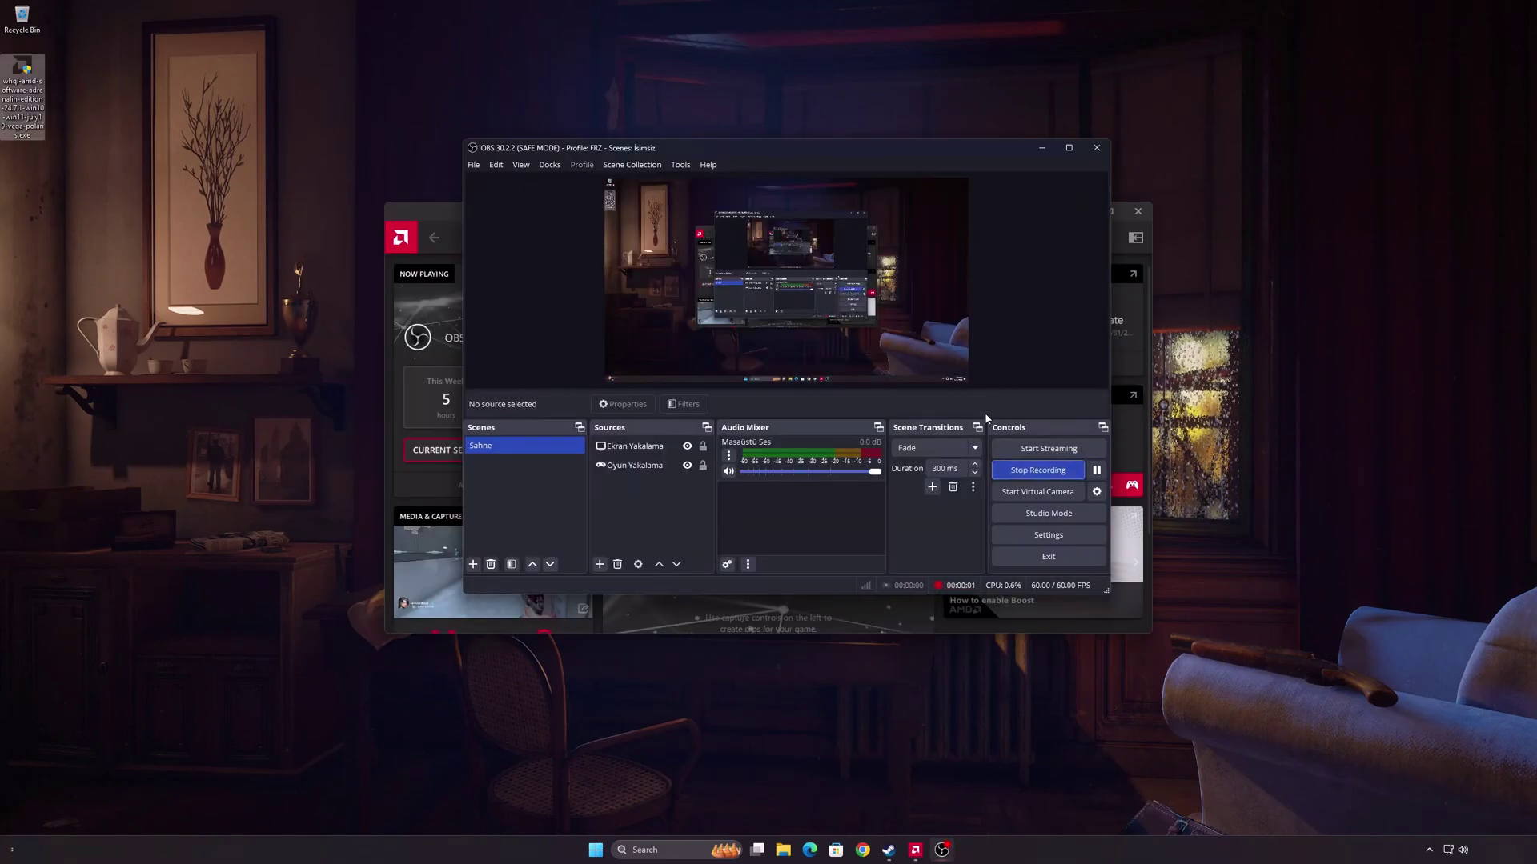
Step: Enlarge the AMD Software window to full screen on the Home dashboard
left_click(1037, 152)
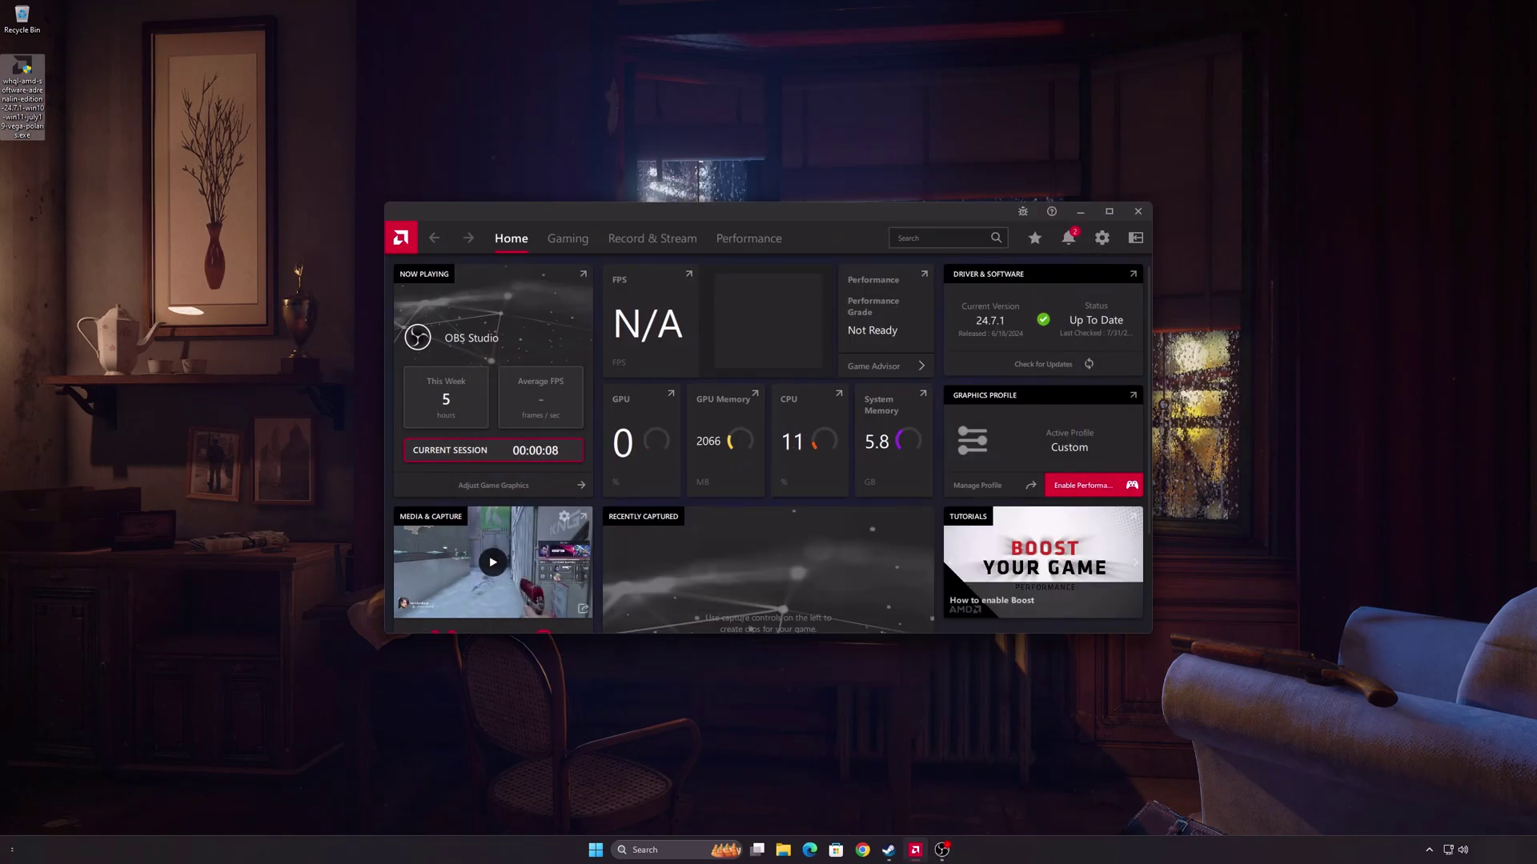
left_click(943, 850)
left_click_drag(333, 683, 1220, 104)
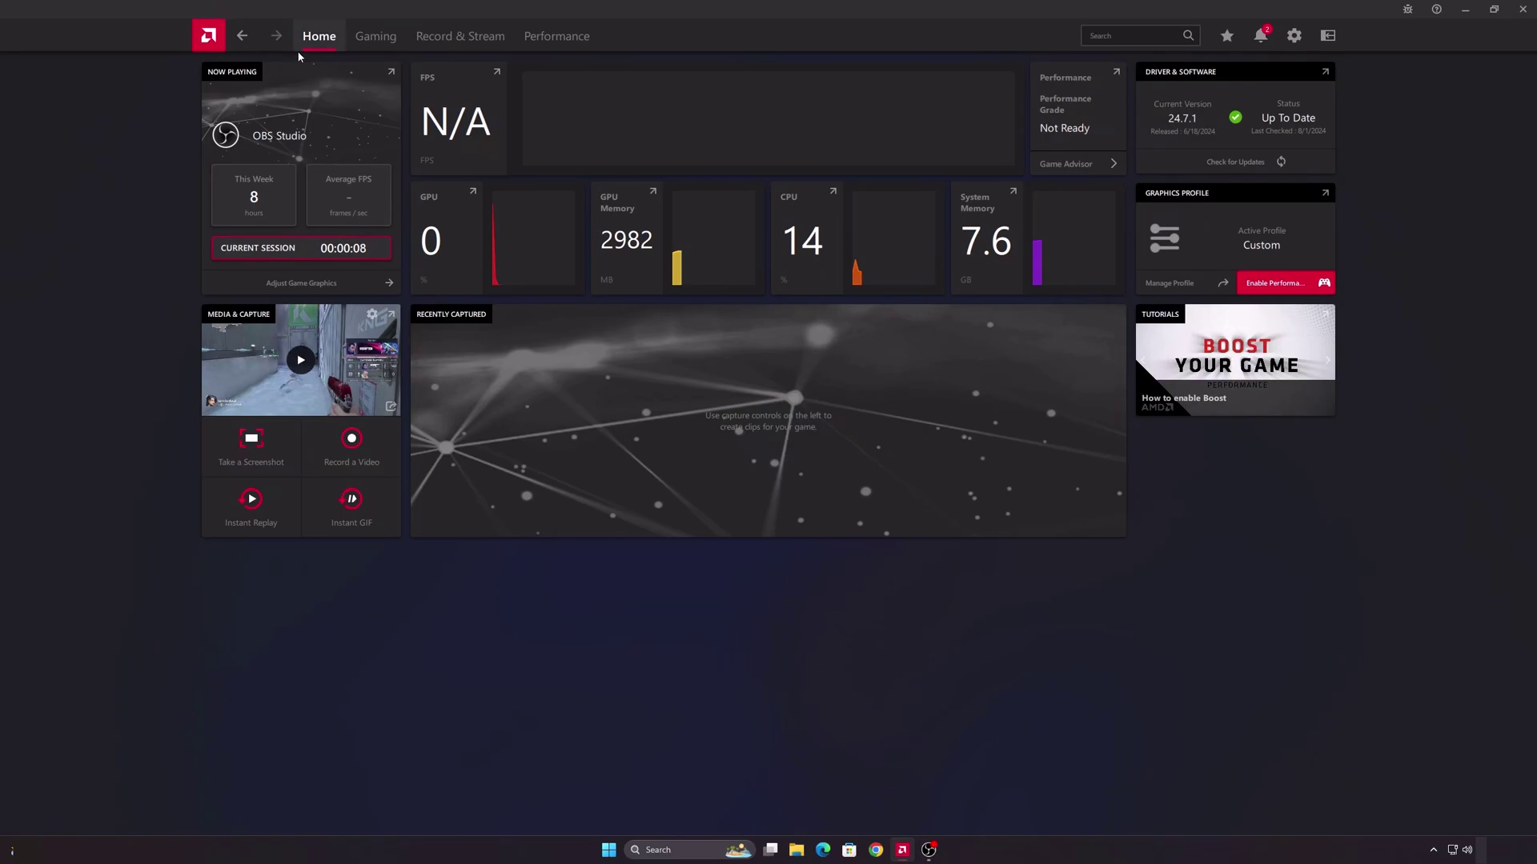
Step: View the OBS Studio Gaming page, then go to the Record & Stream section
left_click(375, 43)
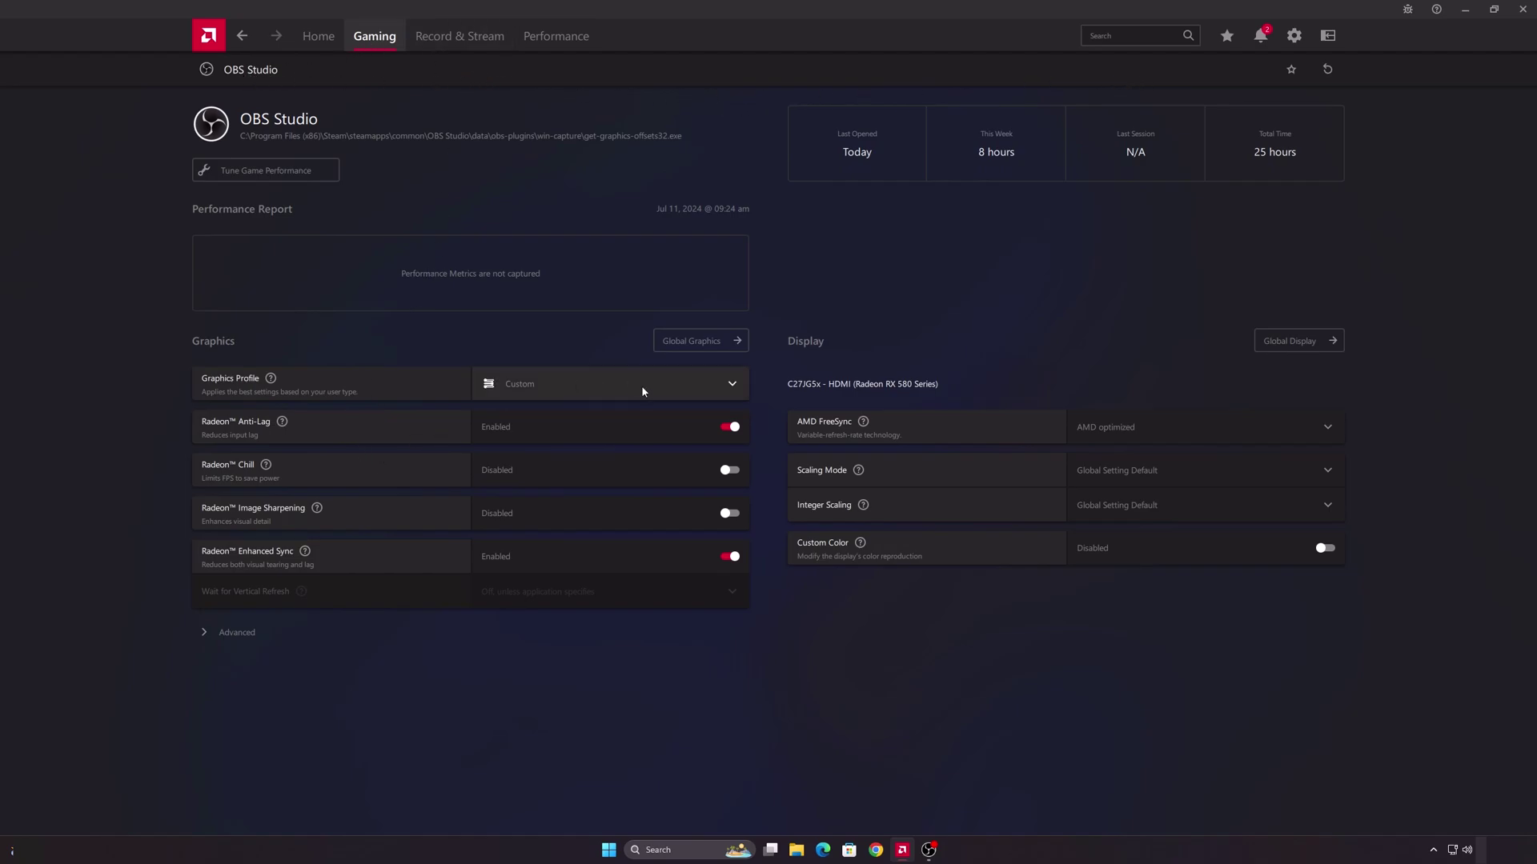
left_click(459, 38)
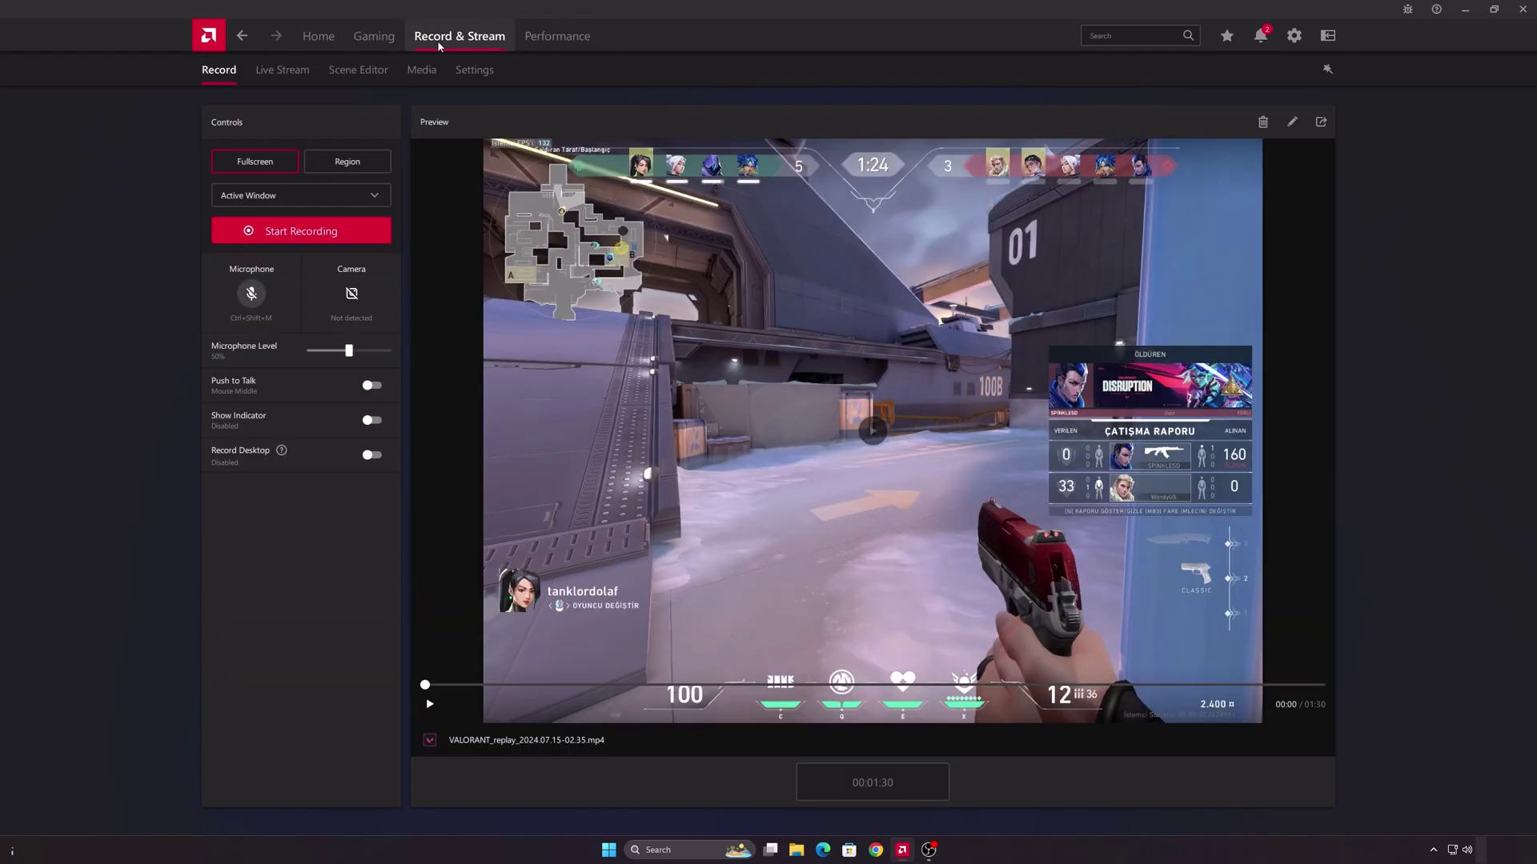
Step: Browse the Live Stream, Scene Editor and Media tabs of Record & Stream
left_click(280, 68)
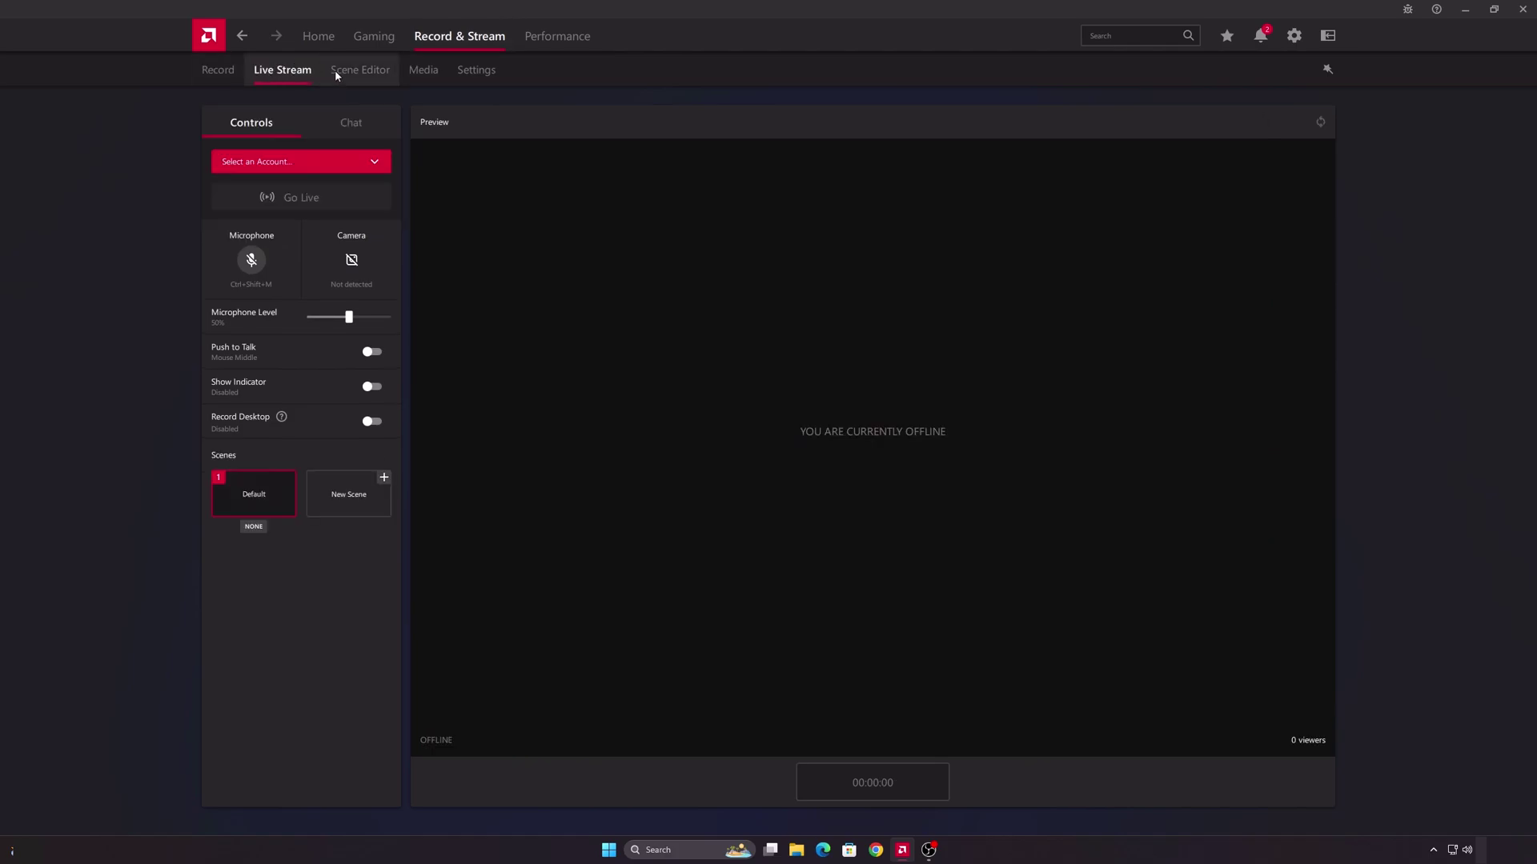
left_click(336, 72)
left_click(422, 68)
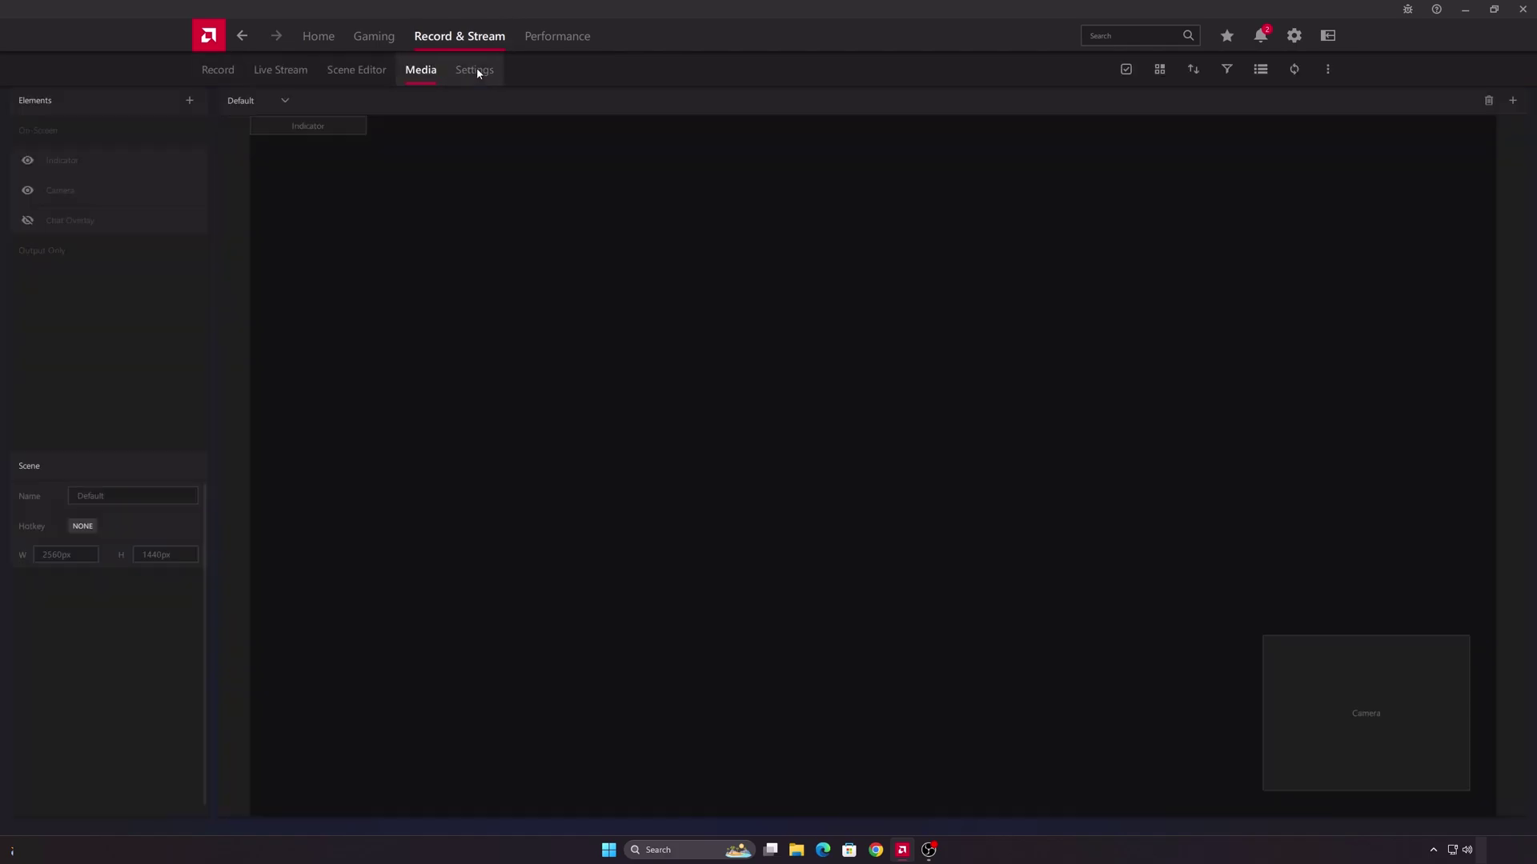
Step: Turn on Record Desktop in Record & Stream settings, leaving Instant Replay off
left_click(477, 72)
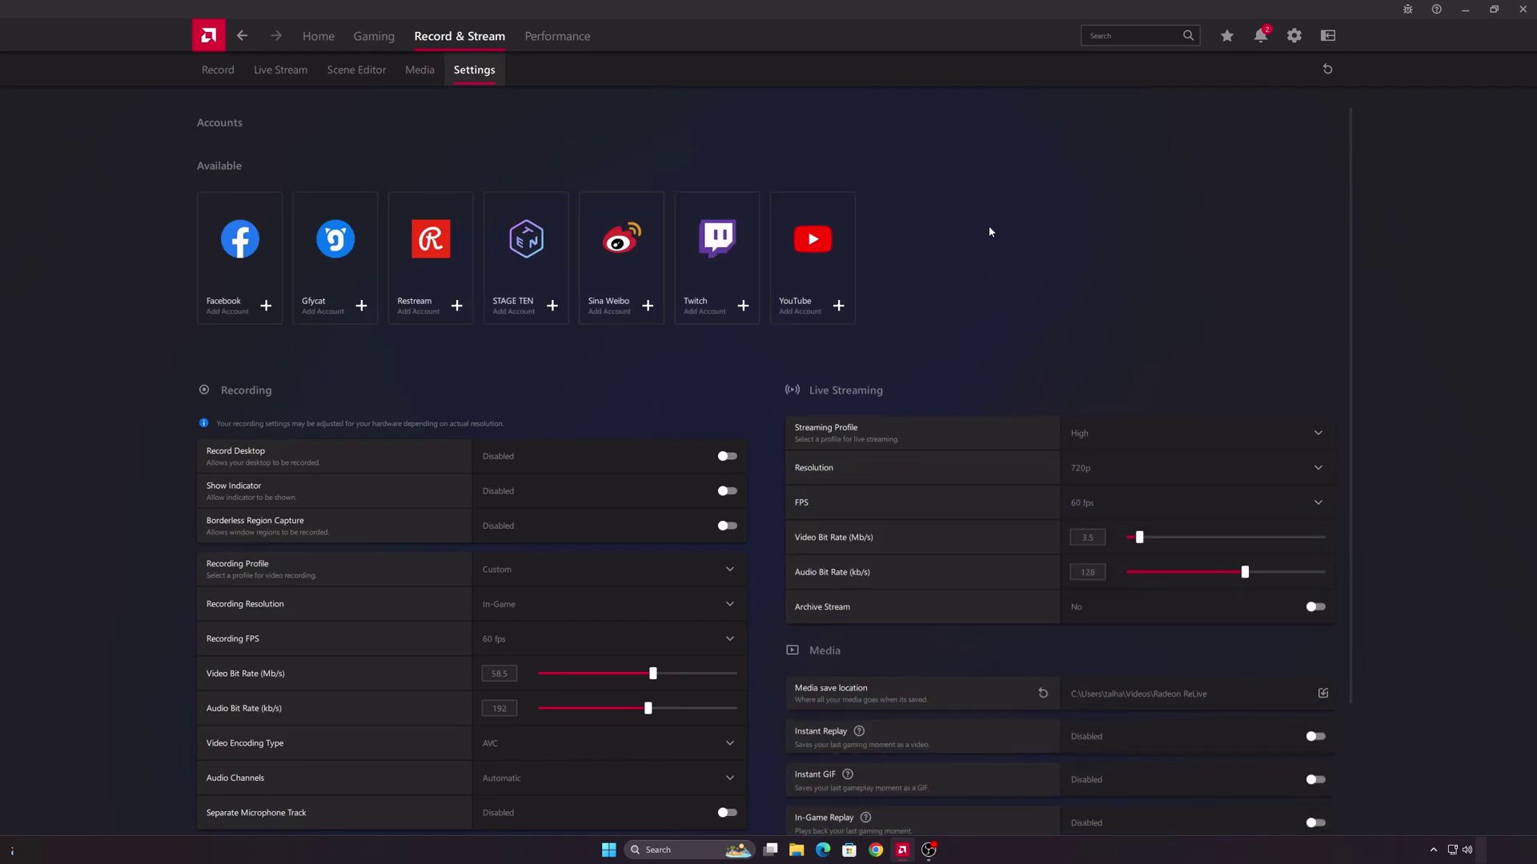
scroll(988, 226, "down", 2)
left_click(1109, 589)
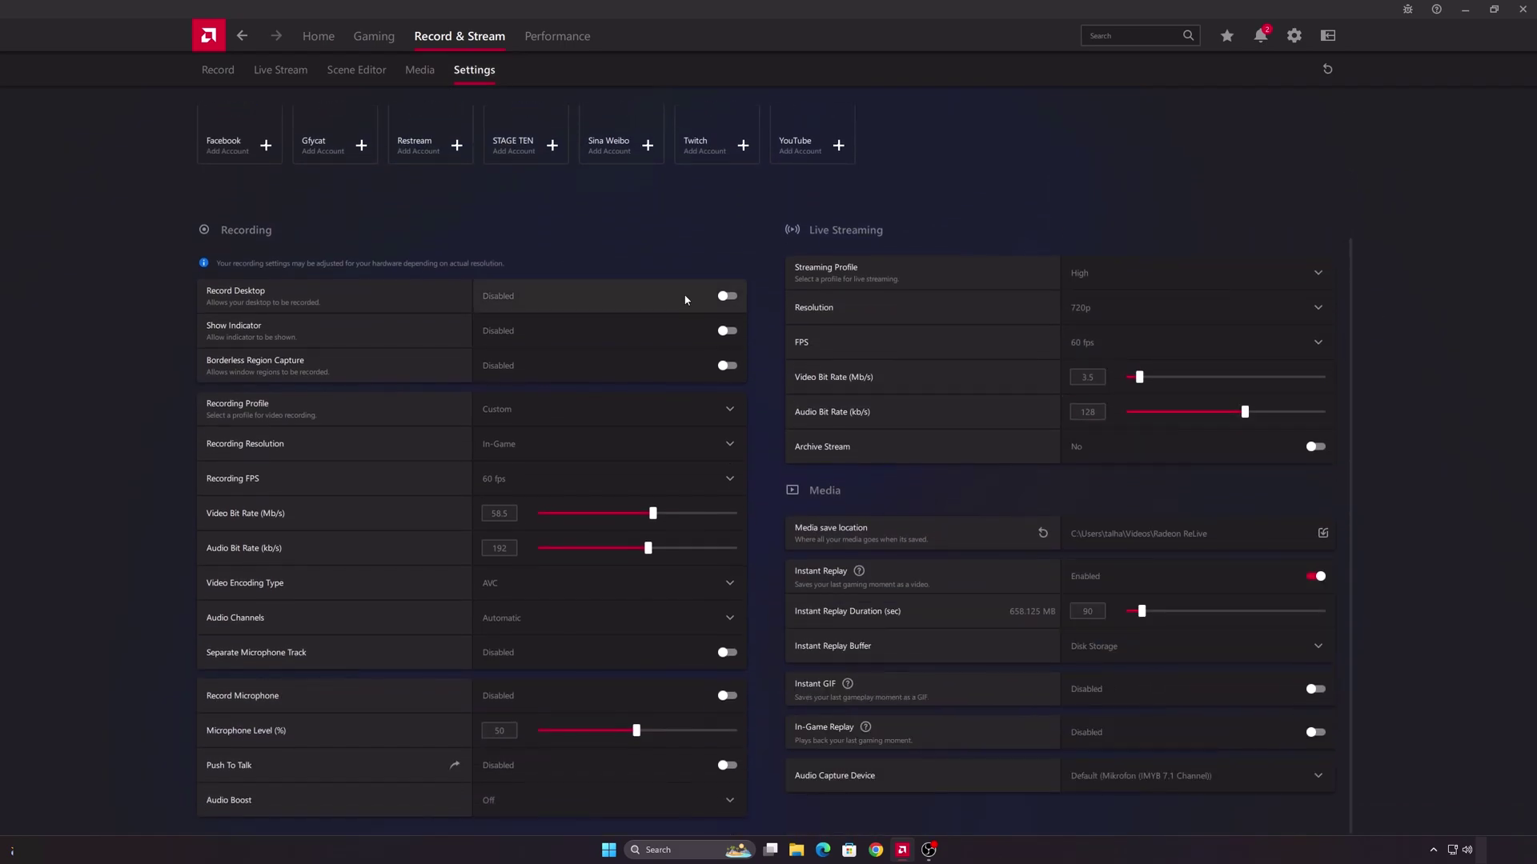
left_click(685, 296)
left_click(1120, 573)
scroll(594, 181, "up", 1)
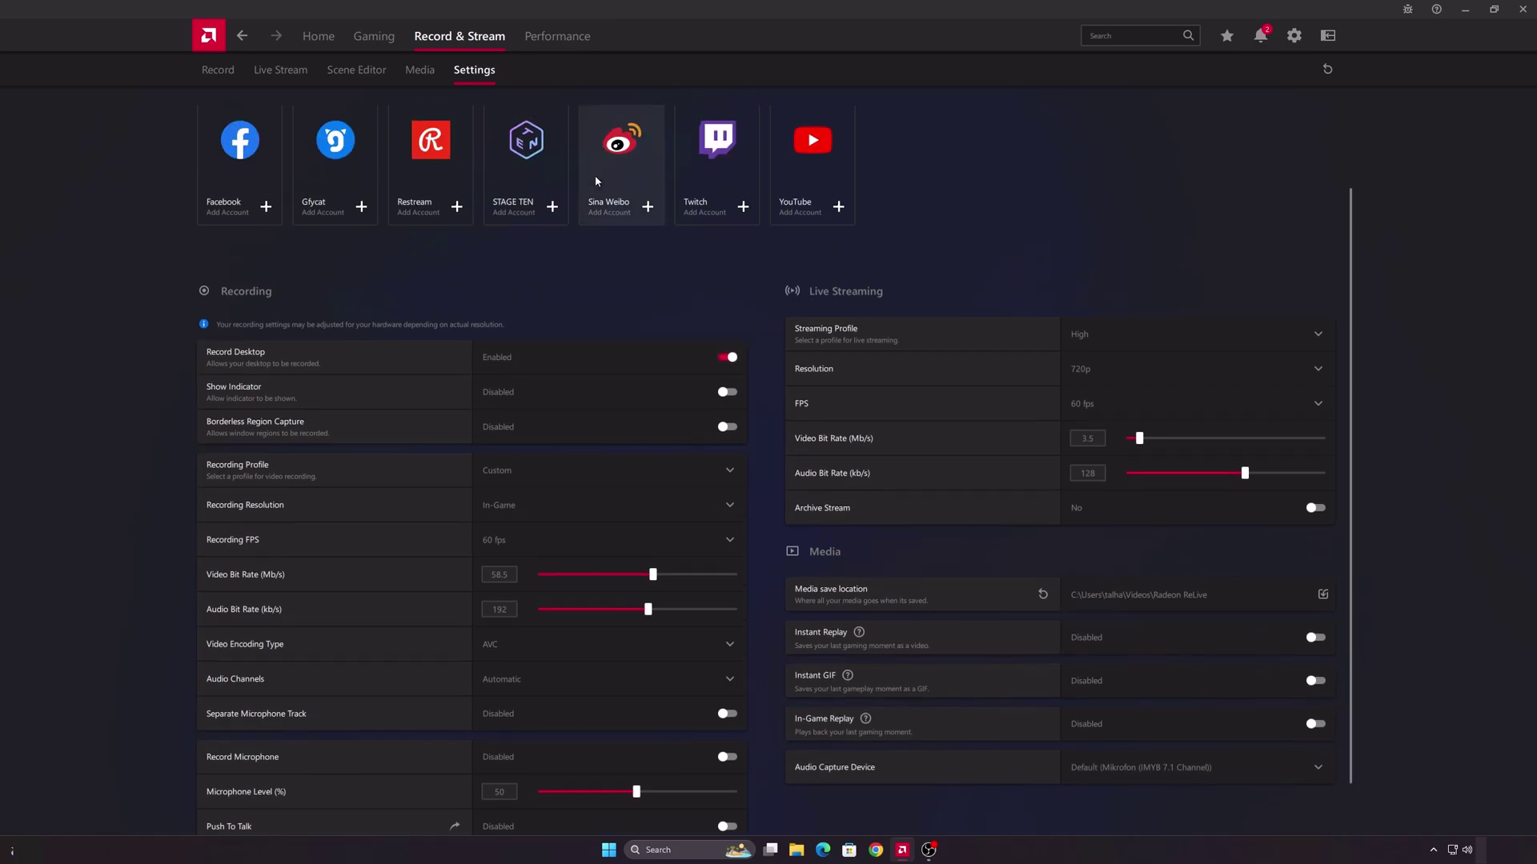
scroll(594, 181, "up", 2)
Step: Enable Show Metrics Overlay on the Performance Metrics Overlay panel
left_click(549, 40)
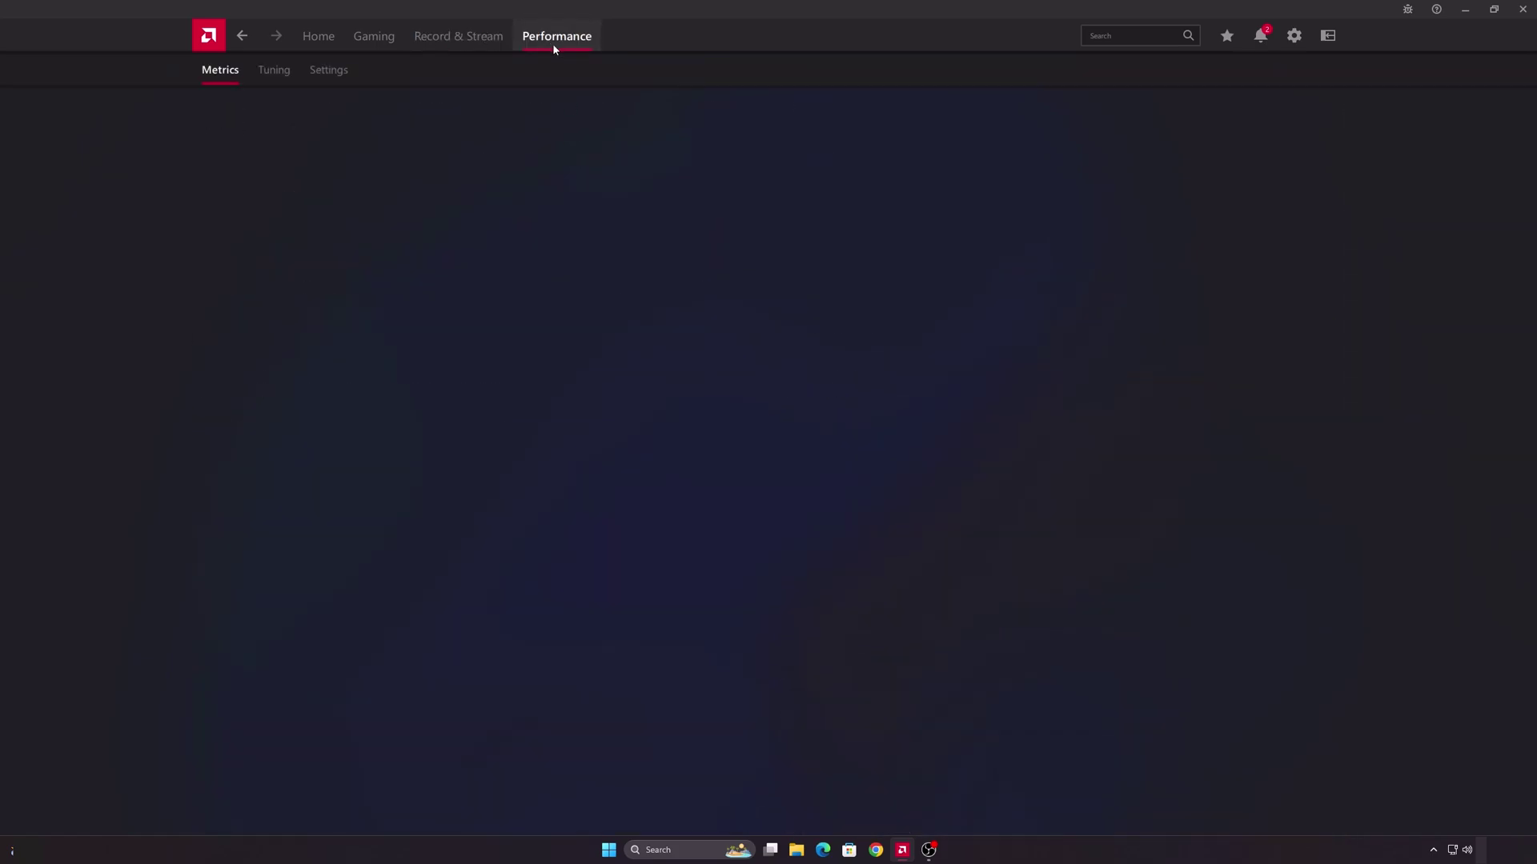
left_click(1223, 123)
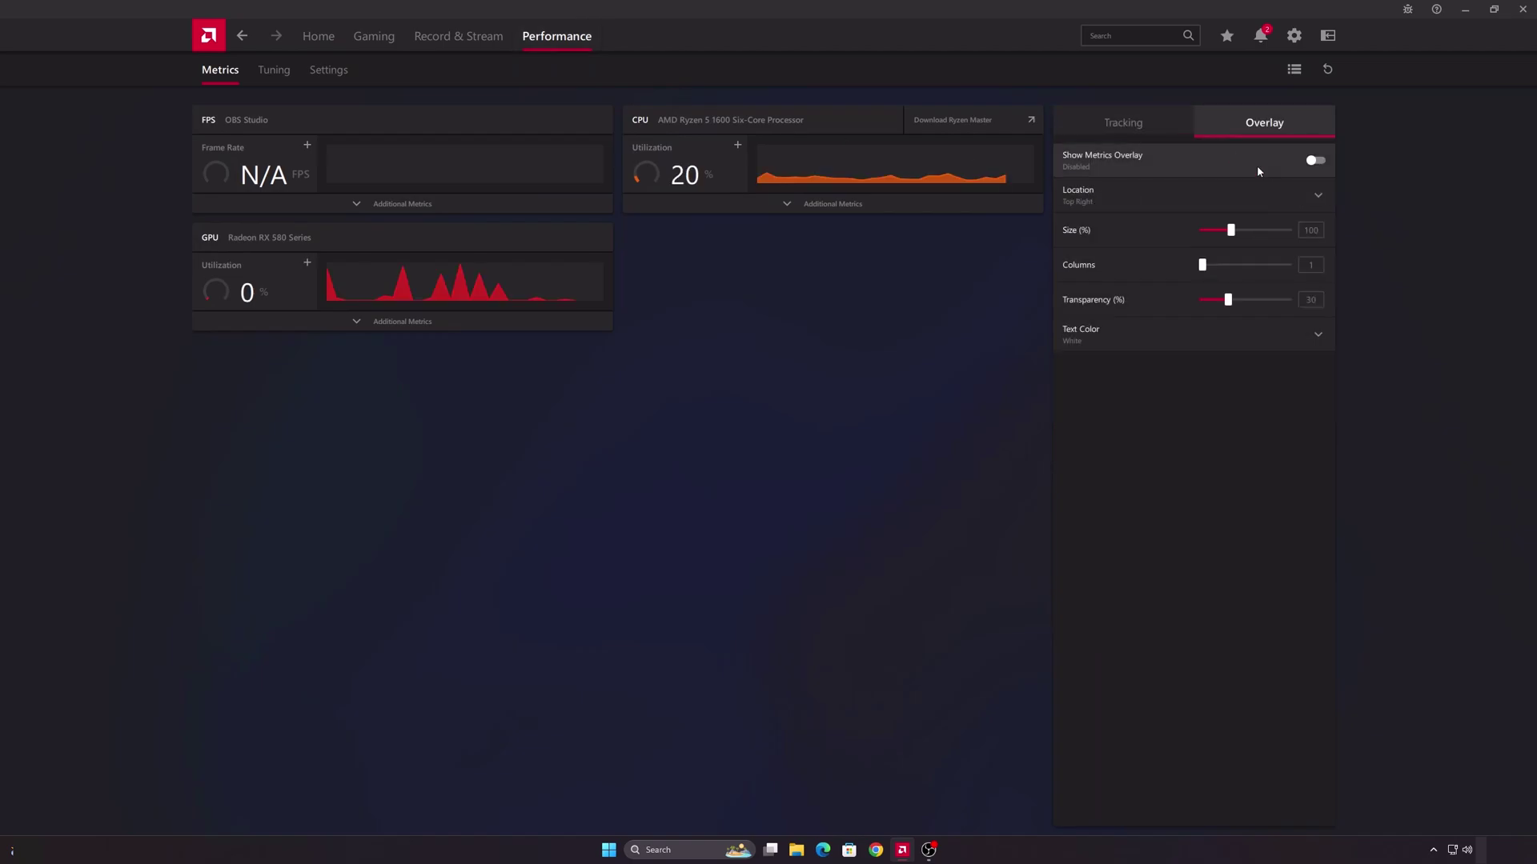
left_click(1257, 170)
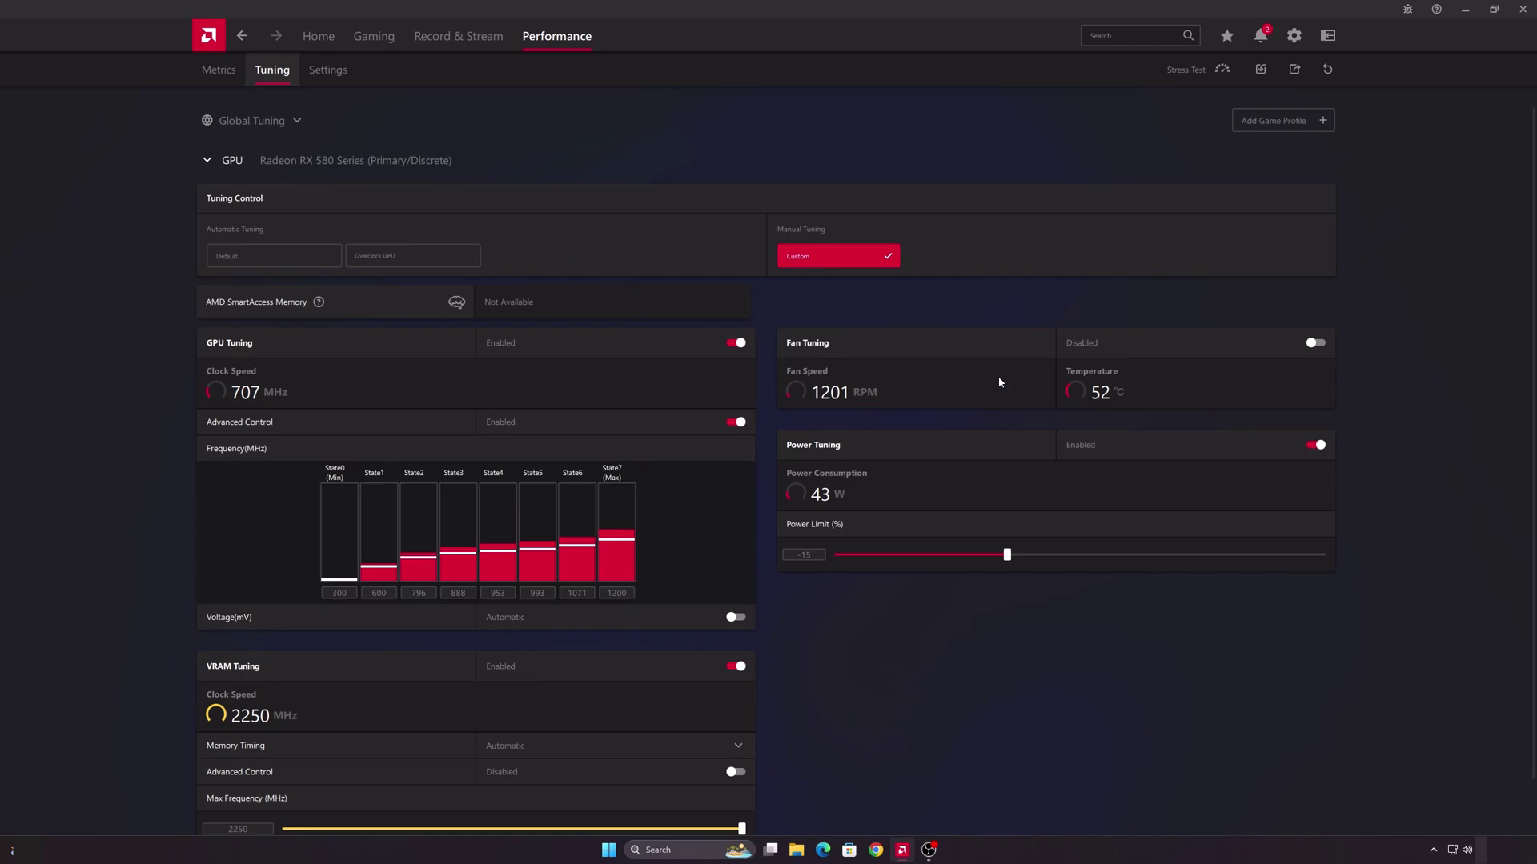
scroll(549, 424, "down", 1)
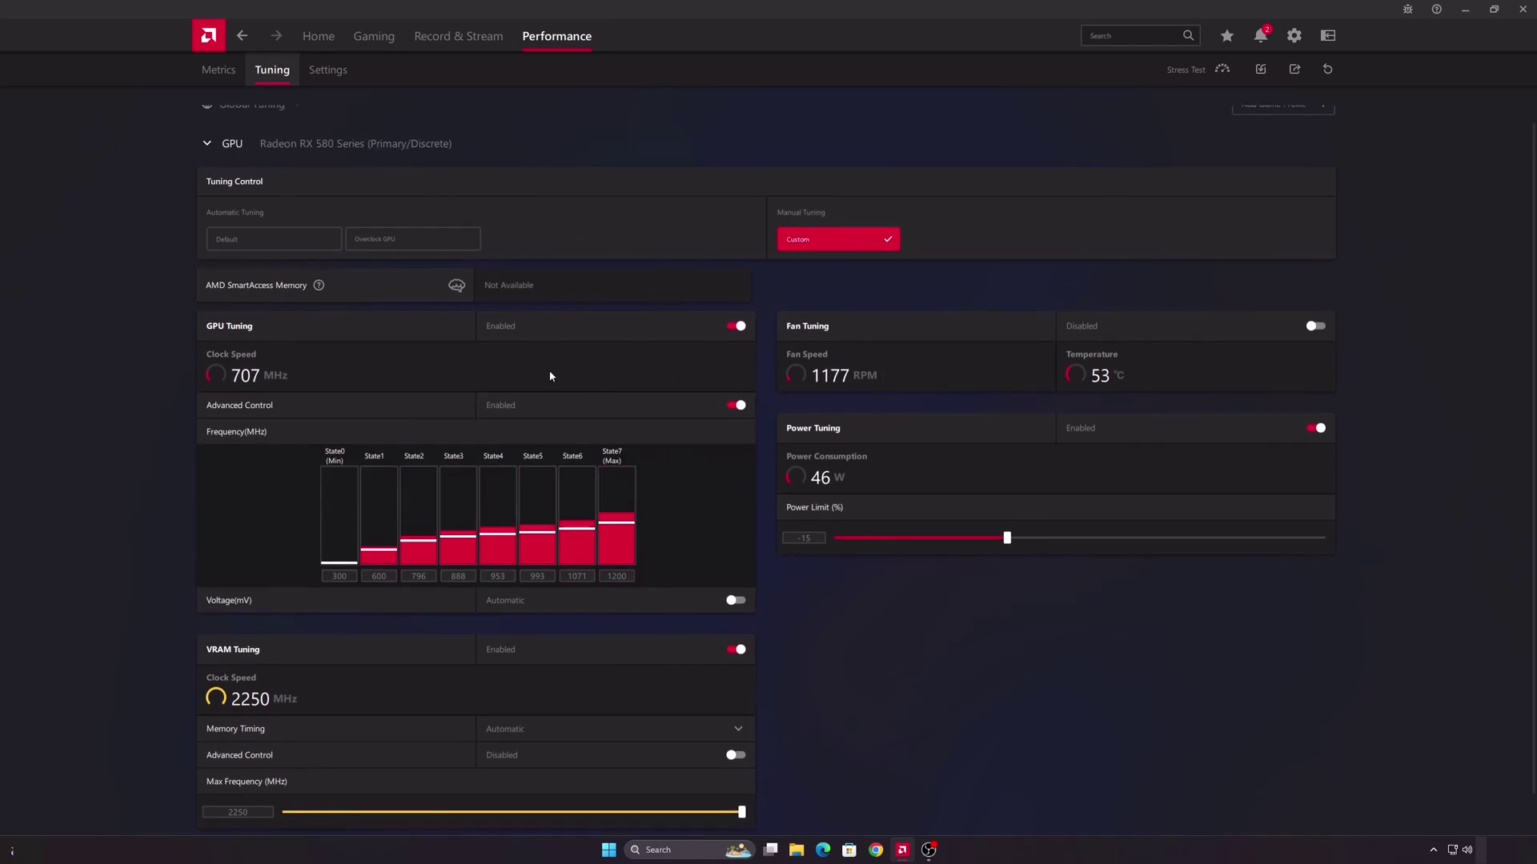
left_click(328, 69)
Step: Check for updates and set Preferred Software Version to Recommended + Optional
left_click(1293, 38)
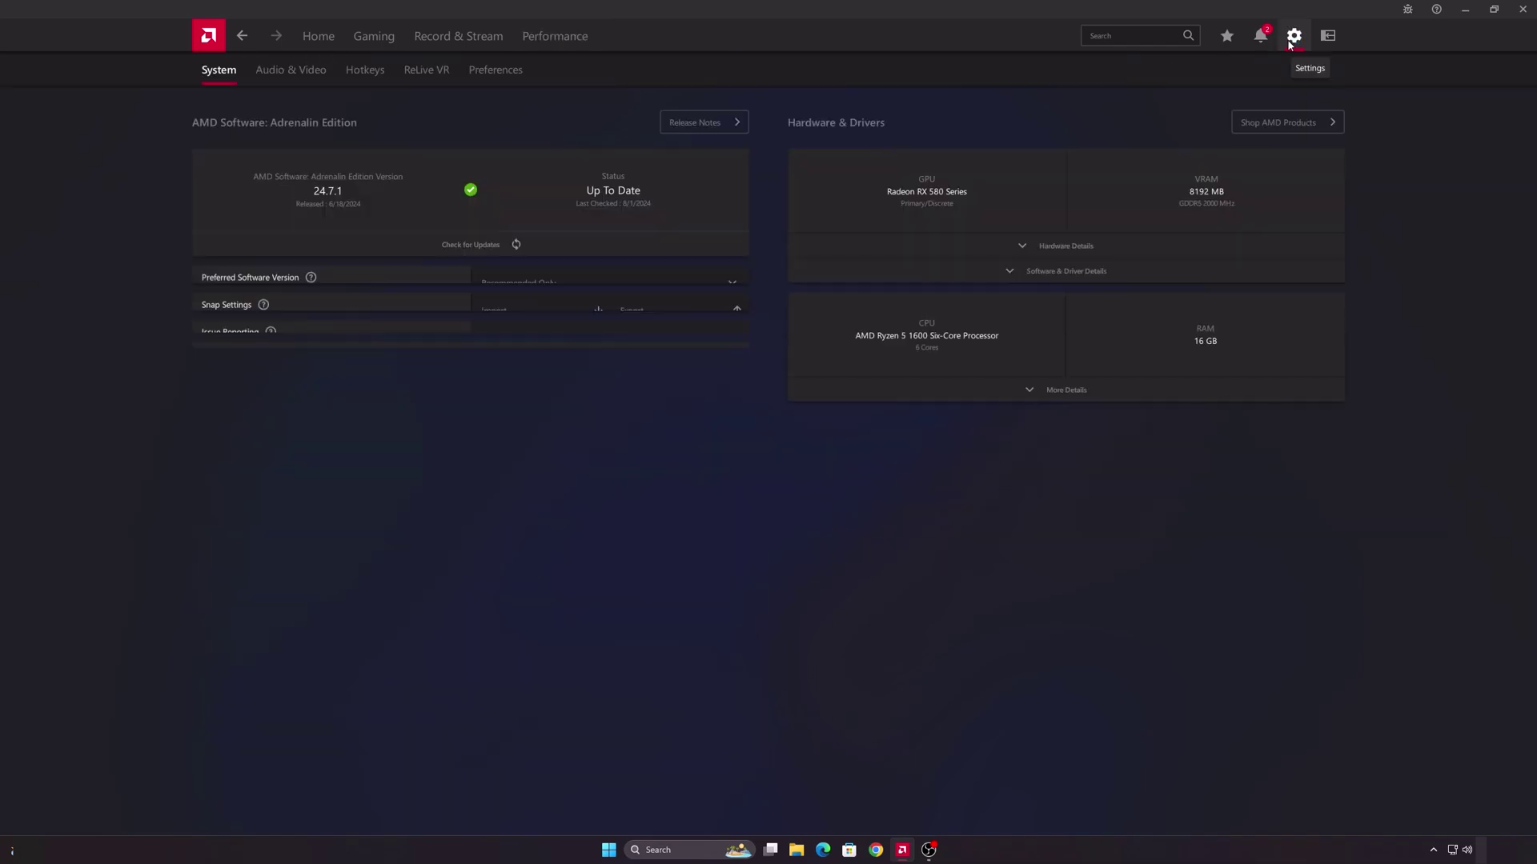
left_click(516, 245)
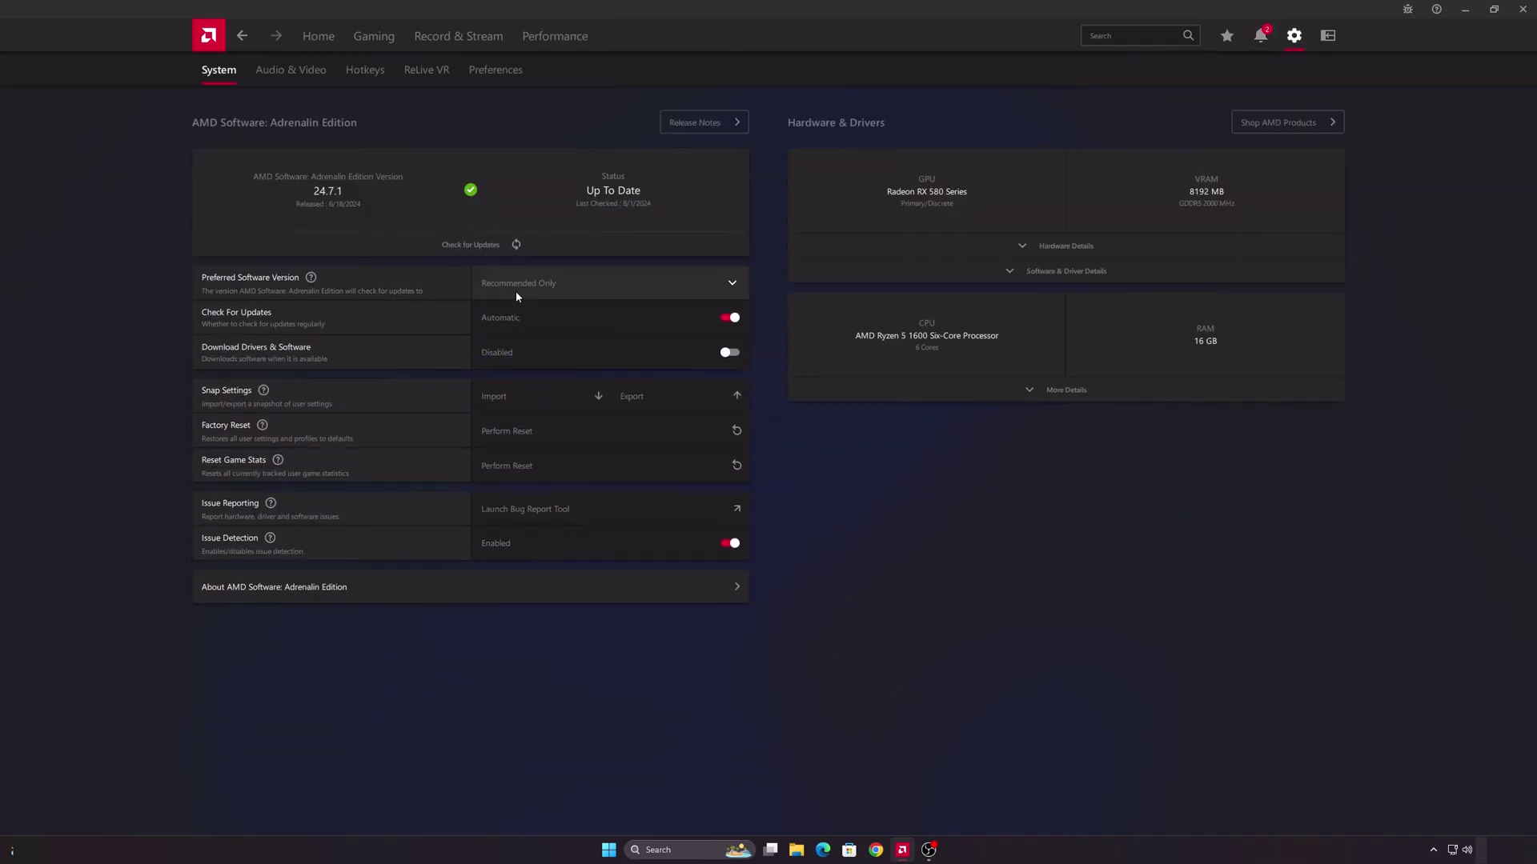
left_click(517, 292)
left_click(529, 346)
Step: Browse the General, Audio & Video and Hotkeys settings tabs
left_click(497, 70)
left_click(299, 79)
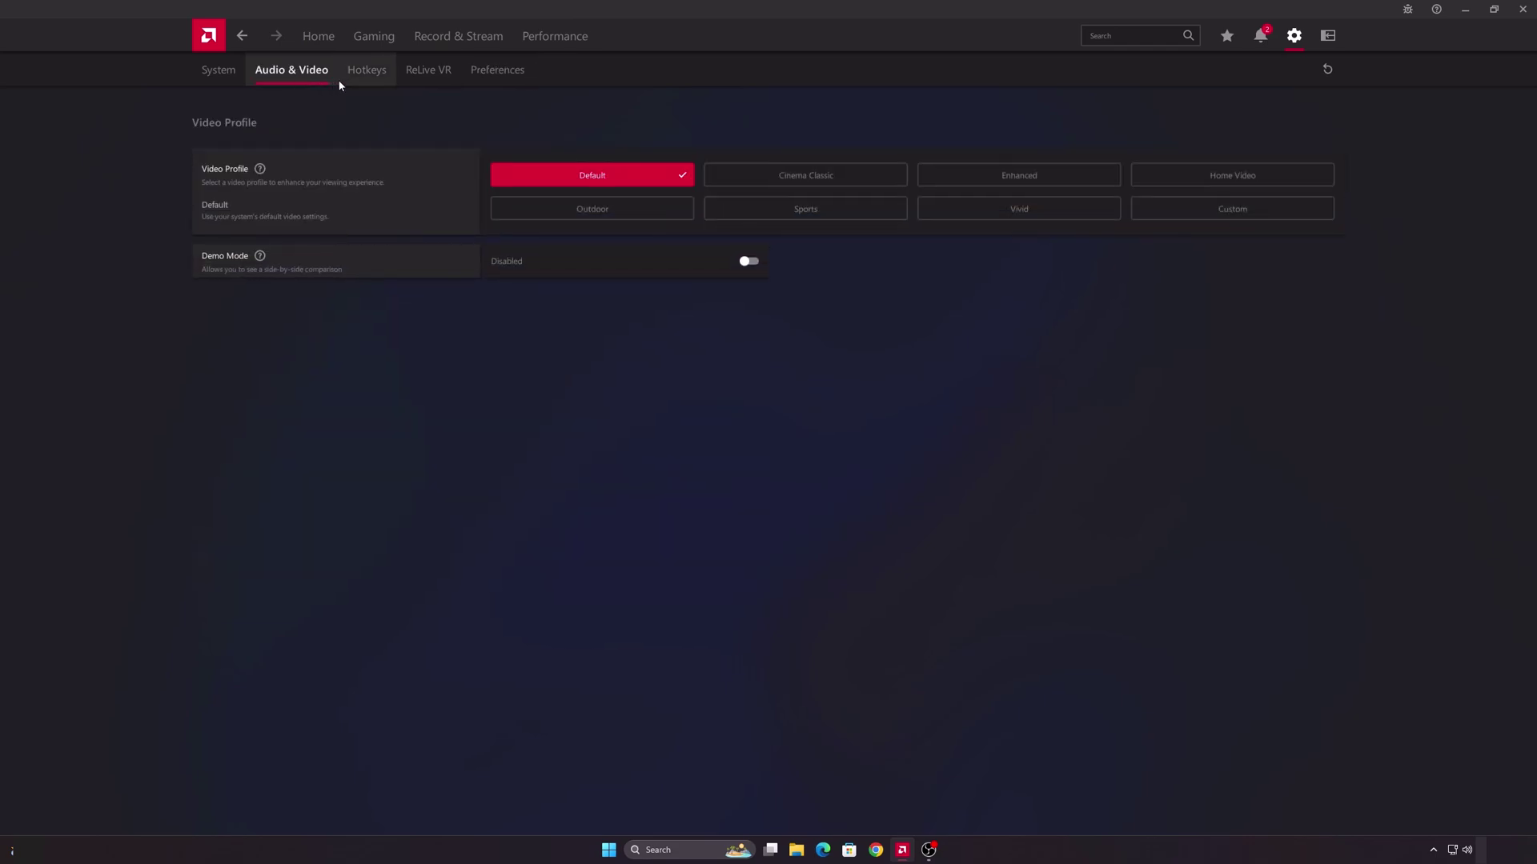
left_click(370, 77)
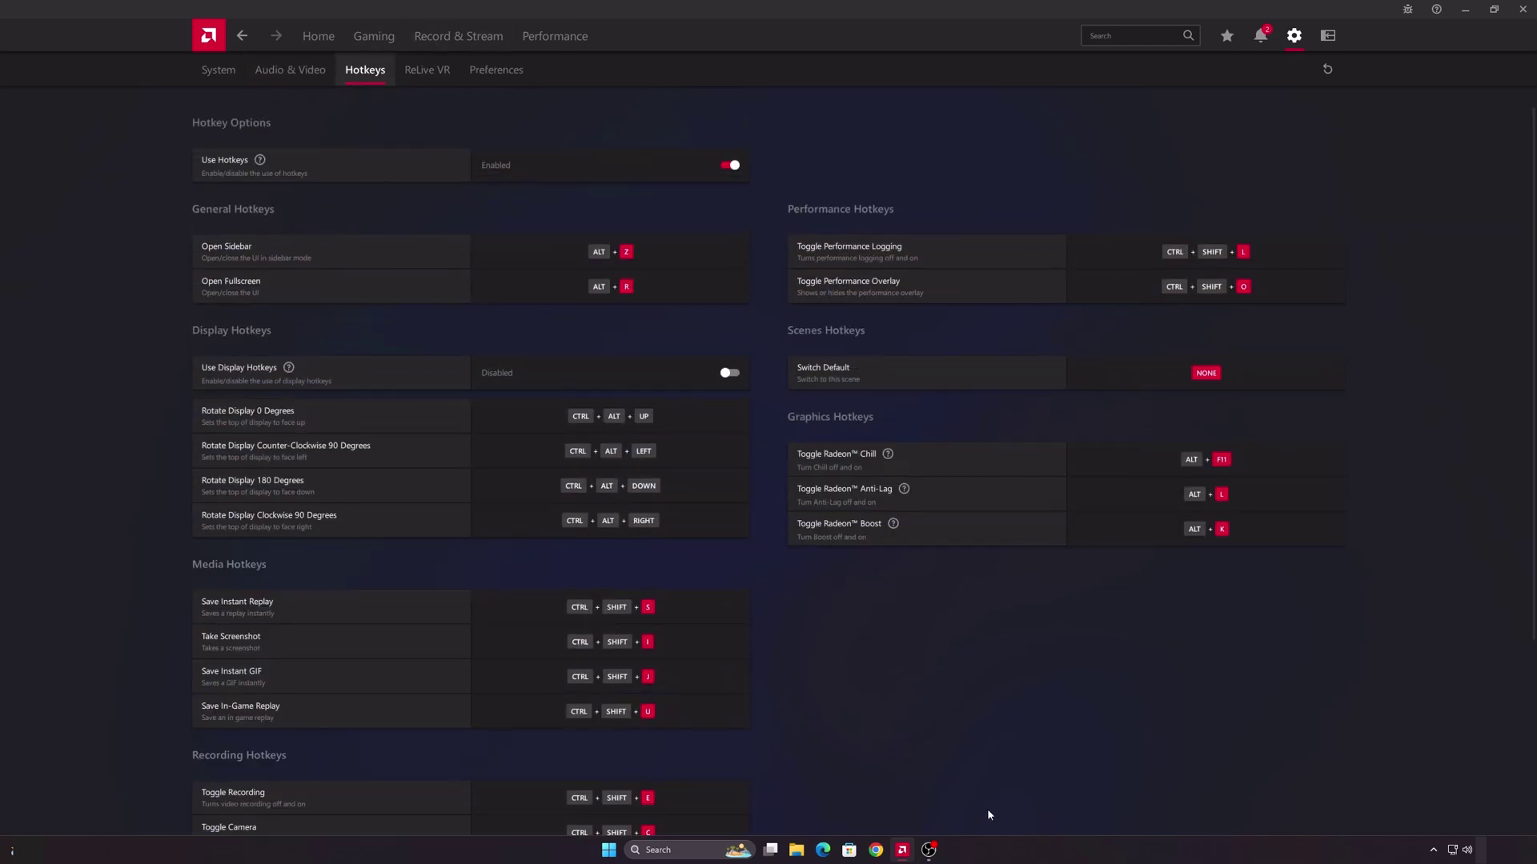
Step: Open Global Graphics from Gaming and expand its Advanced options for review
left_click(381, 42)
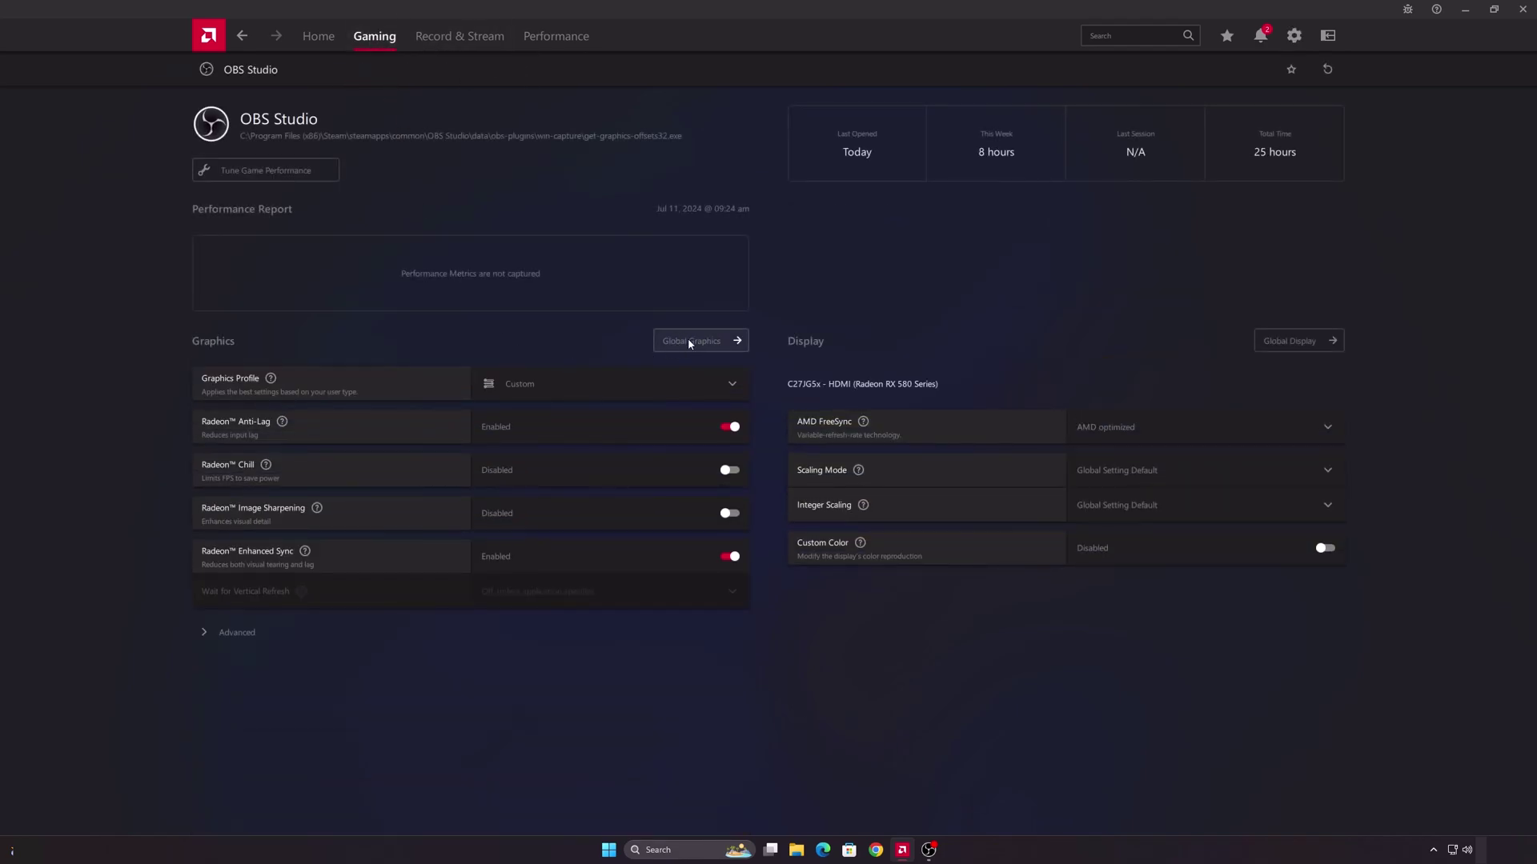
left_click(687, 339)
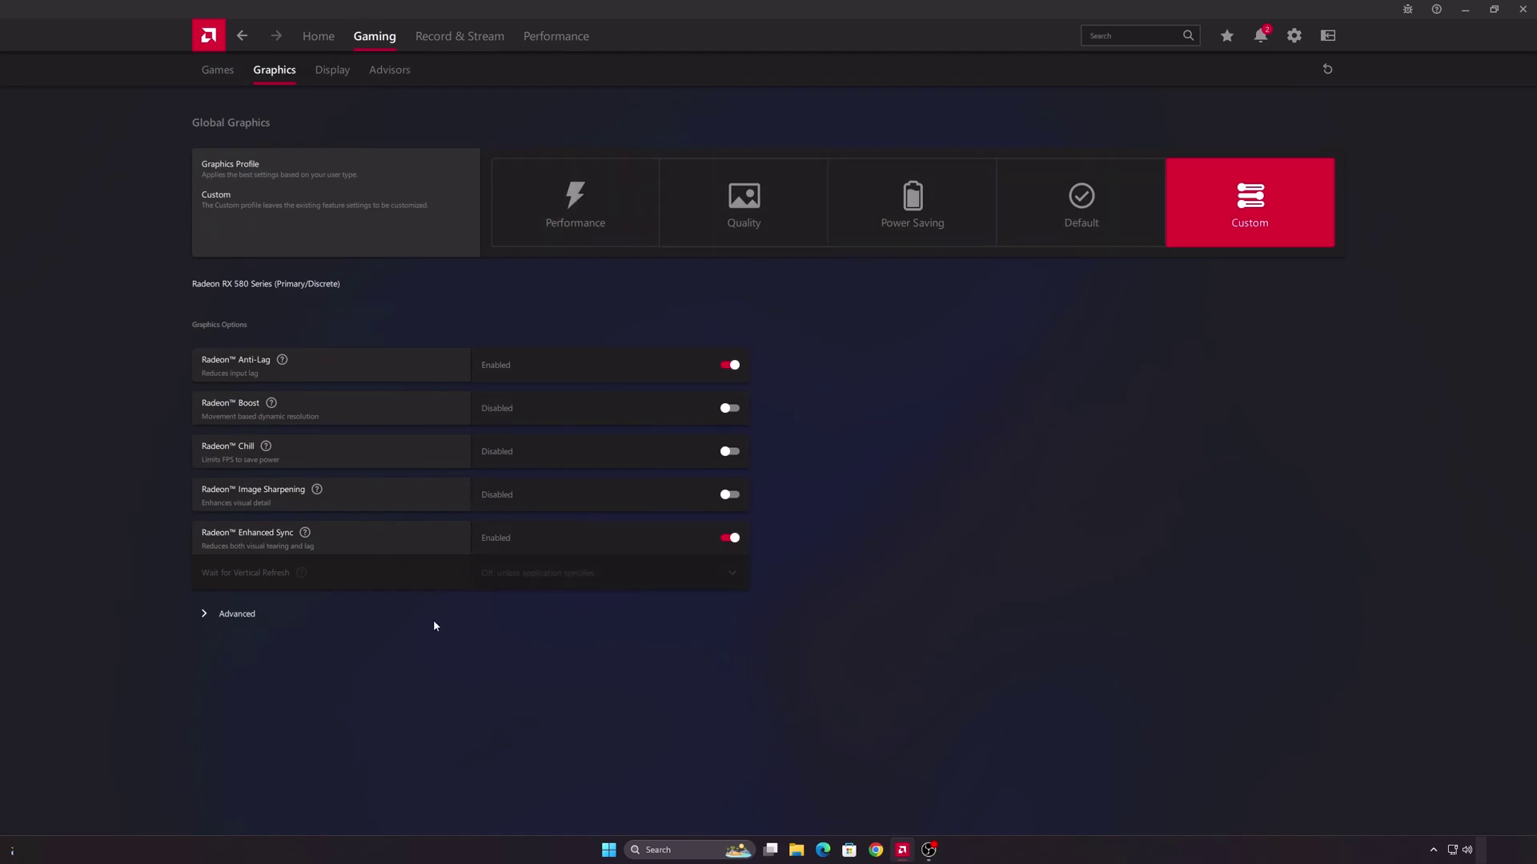
left_click(254, 611)
scroll(453, 408, "down", 2)
scroll(498, 402, "down", 2)
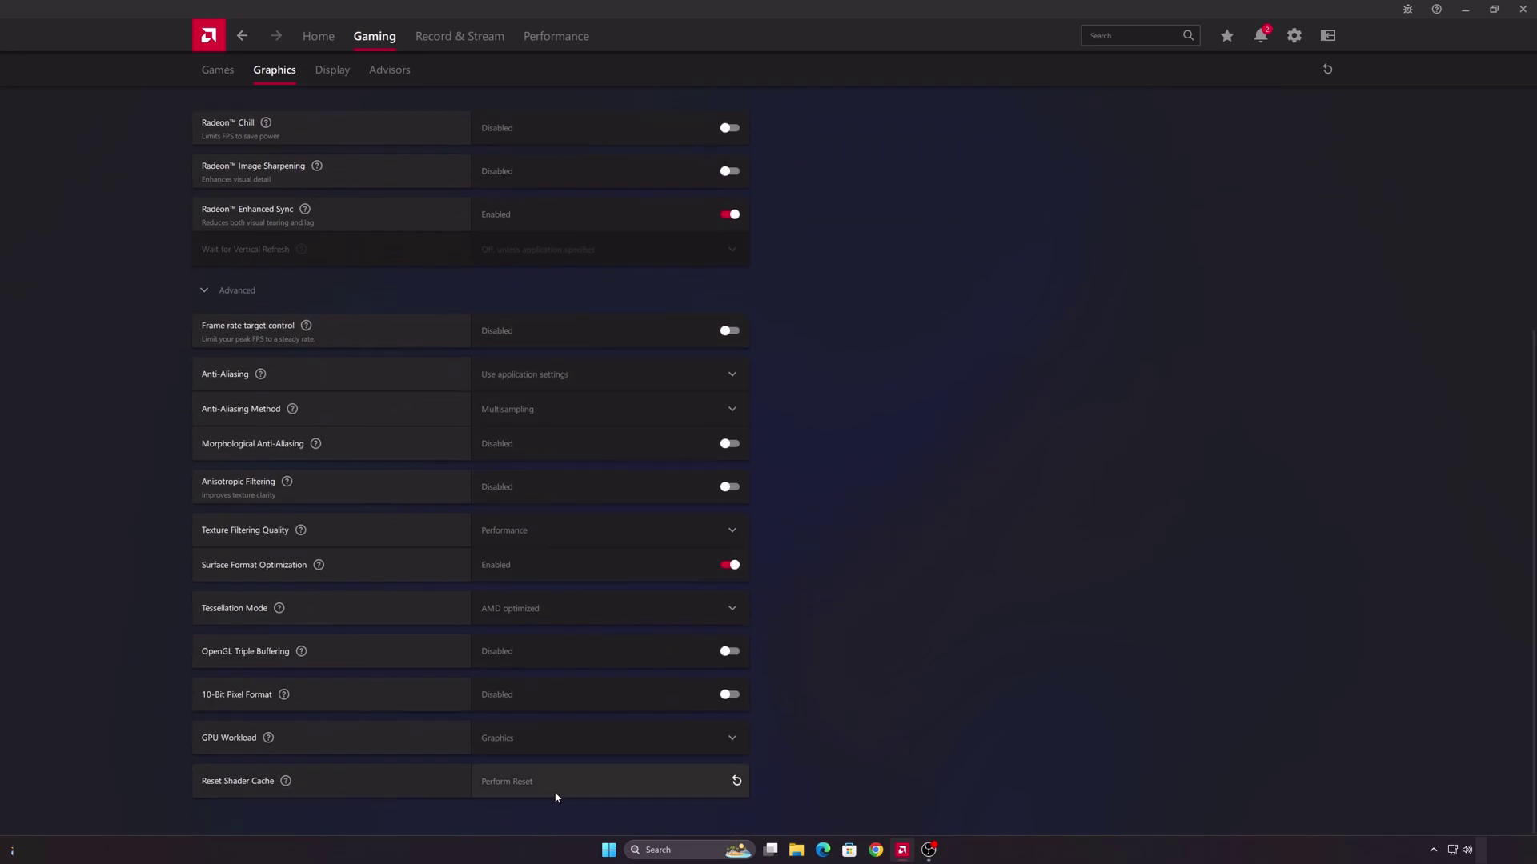
scroll(620, 270, "up", 4)
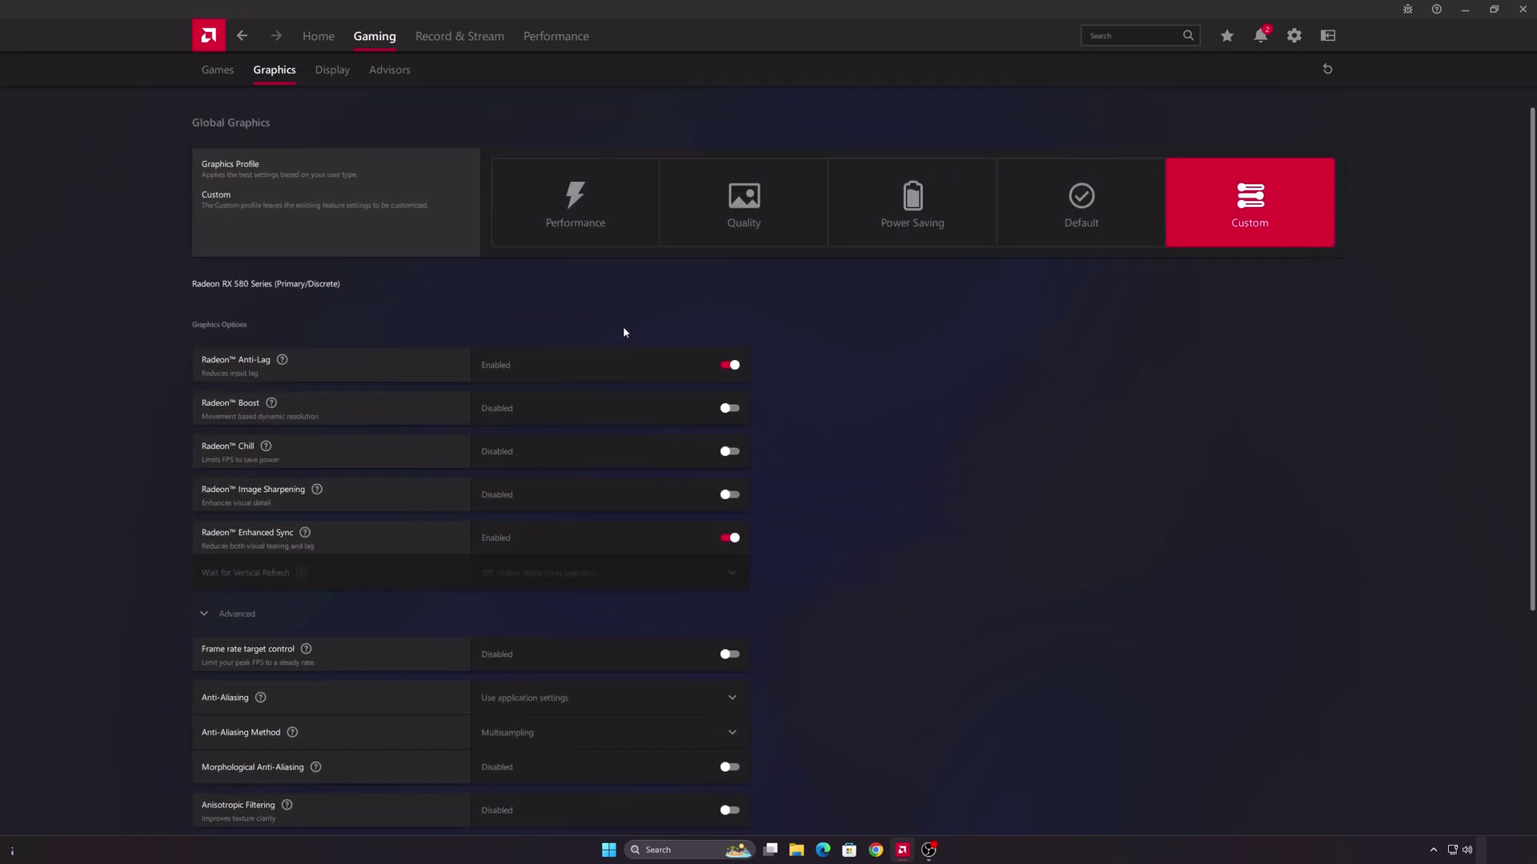